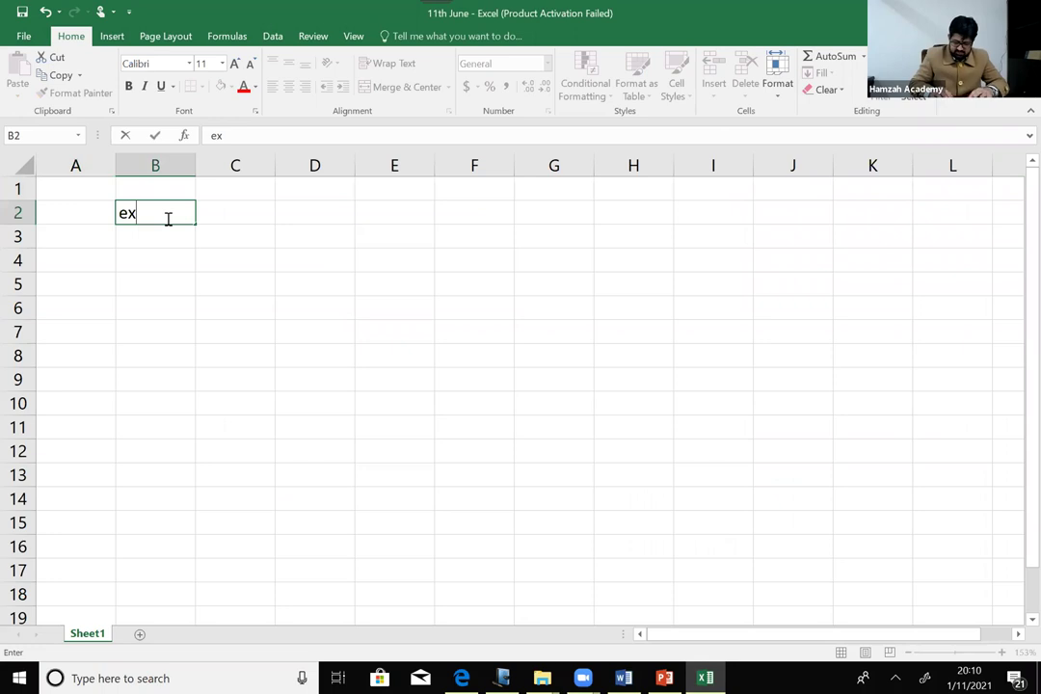
Complete the heading in cell B2 so that it reads "example (TSR)".
type("(TY")
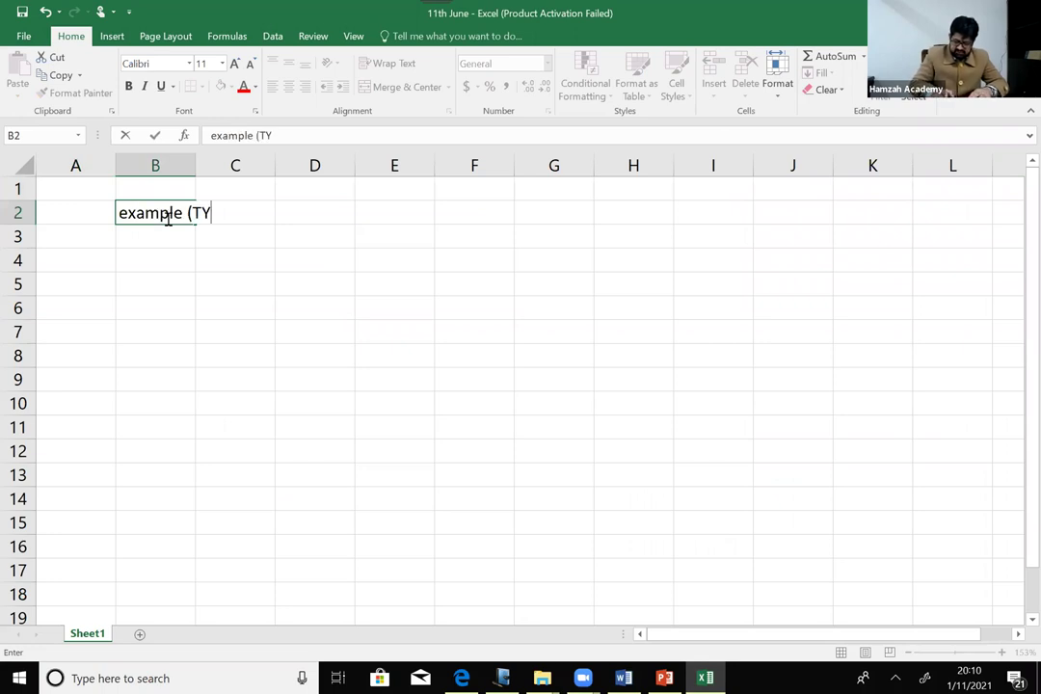
type("SR)")
left_click(207, 213)
key("BackSpace")
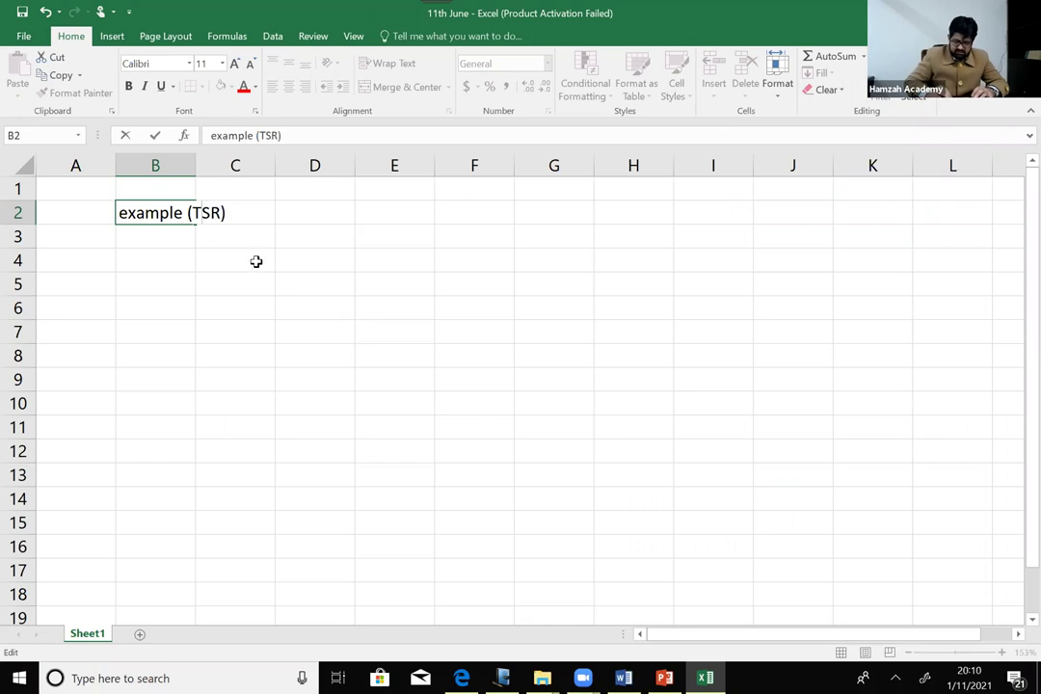
Label cell C4 "Initial Price (Po)" and enter its value 2.5 in cell E4.
left_click(256, 261)
double_click(258, 262)
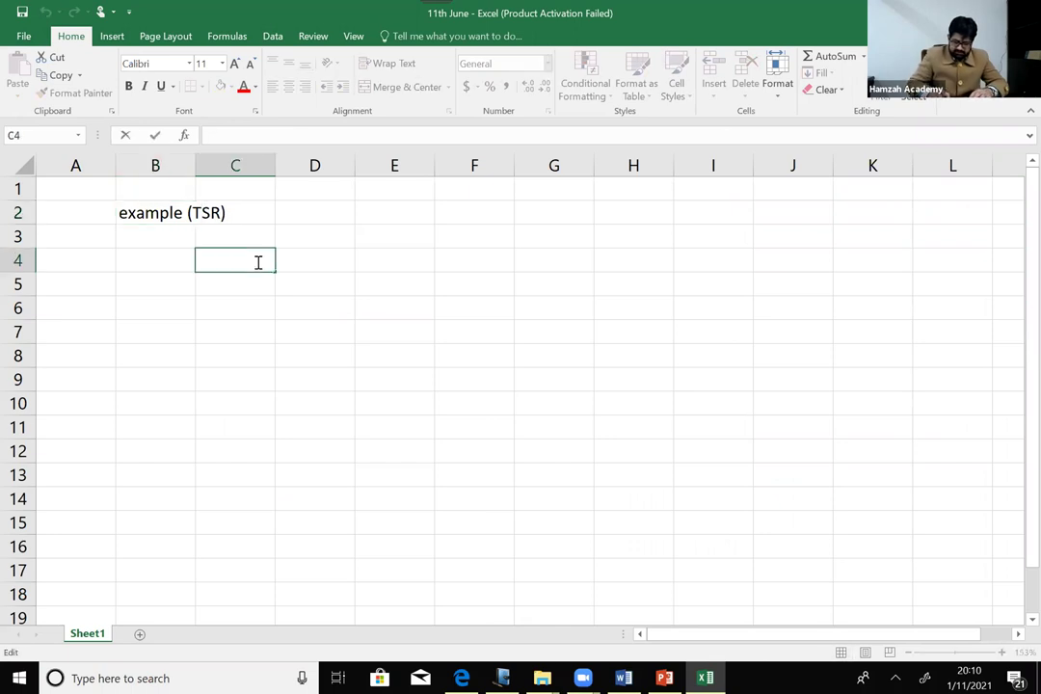
type("Ini")
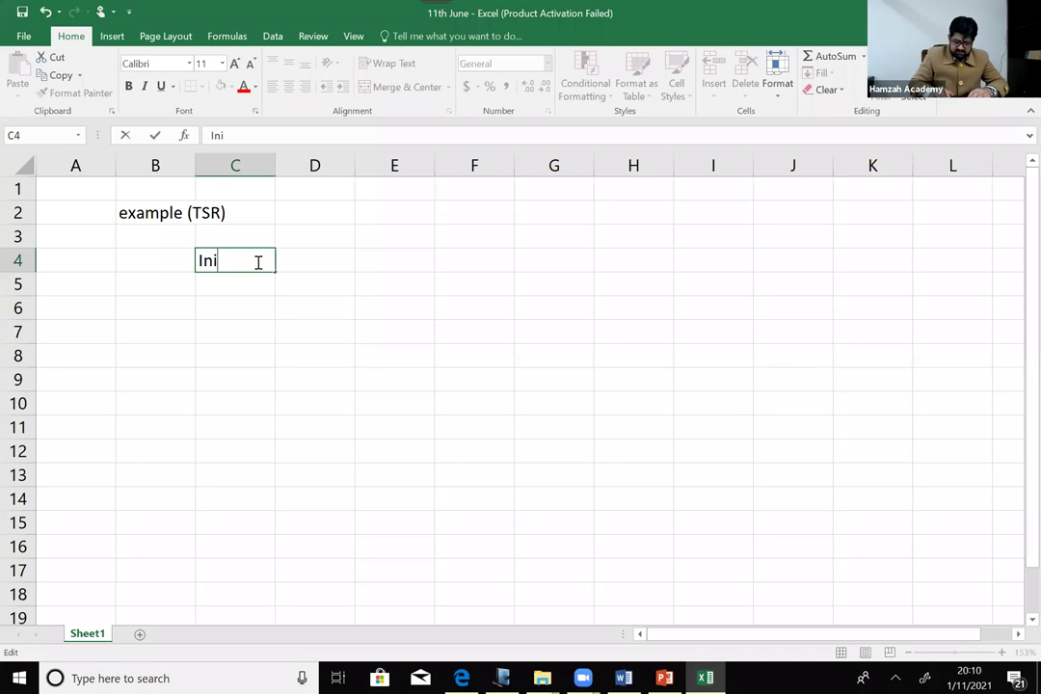
type("tial Price (P")
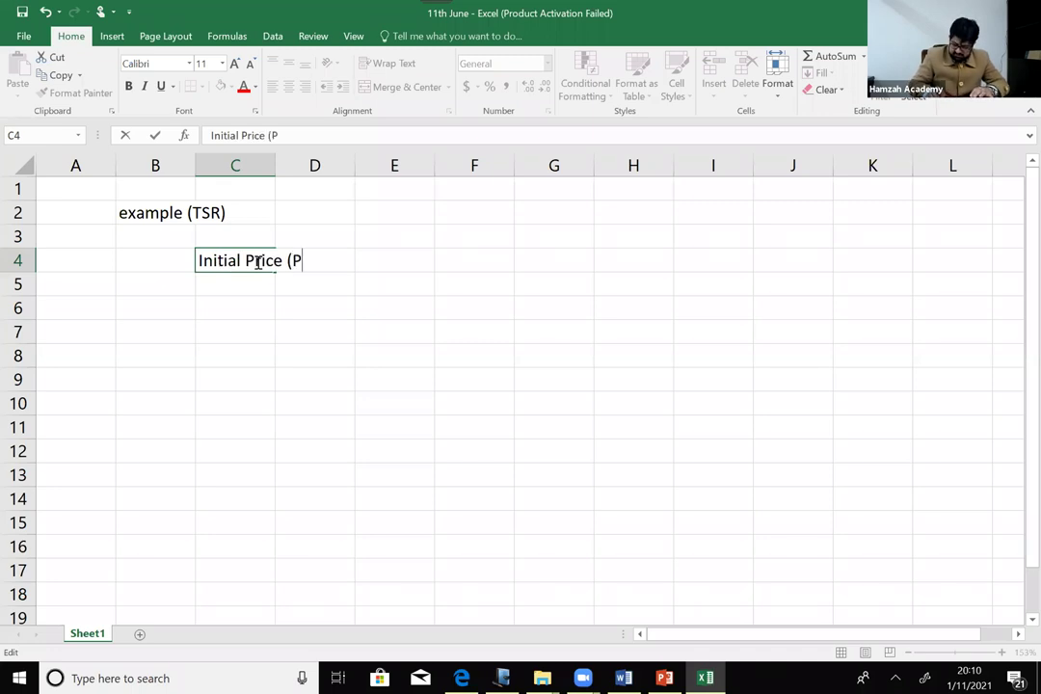
type("o")
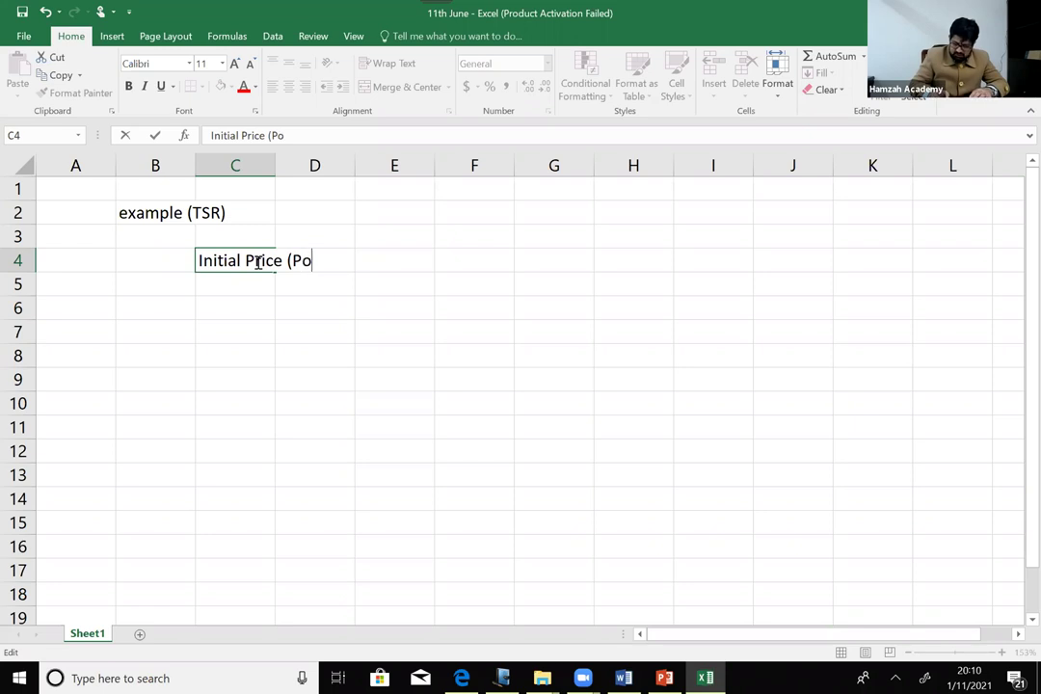
type(")")
key("Tab")
key("Tab")
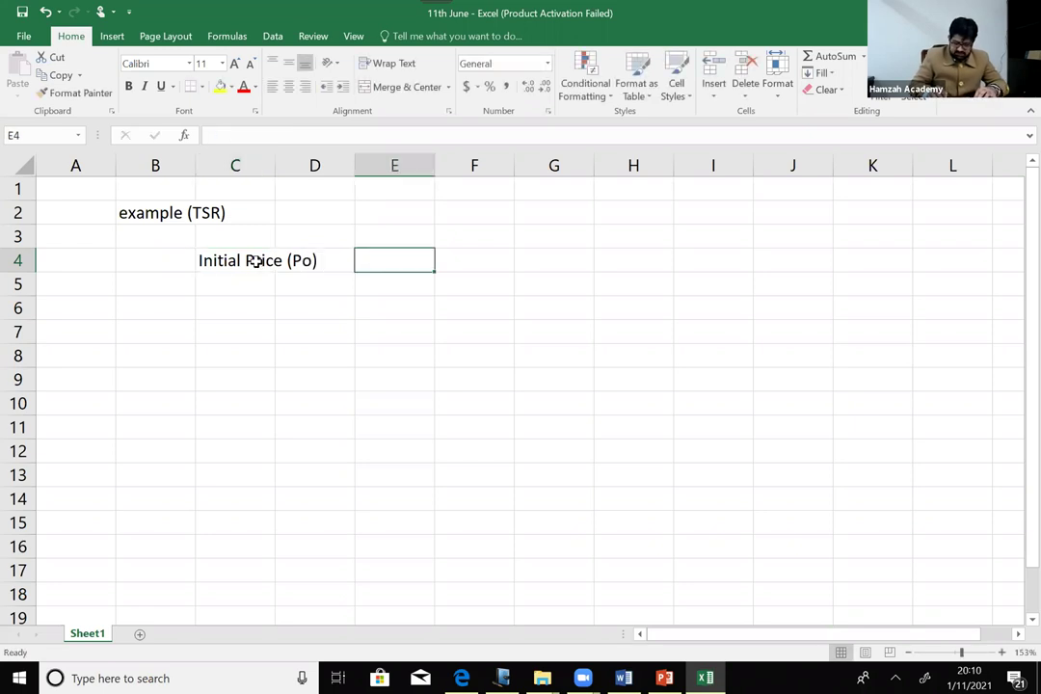
type("2.5")
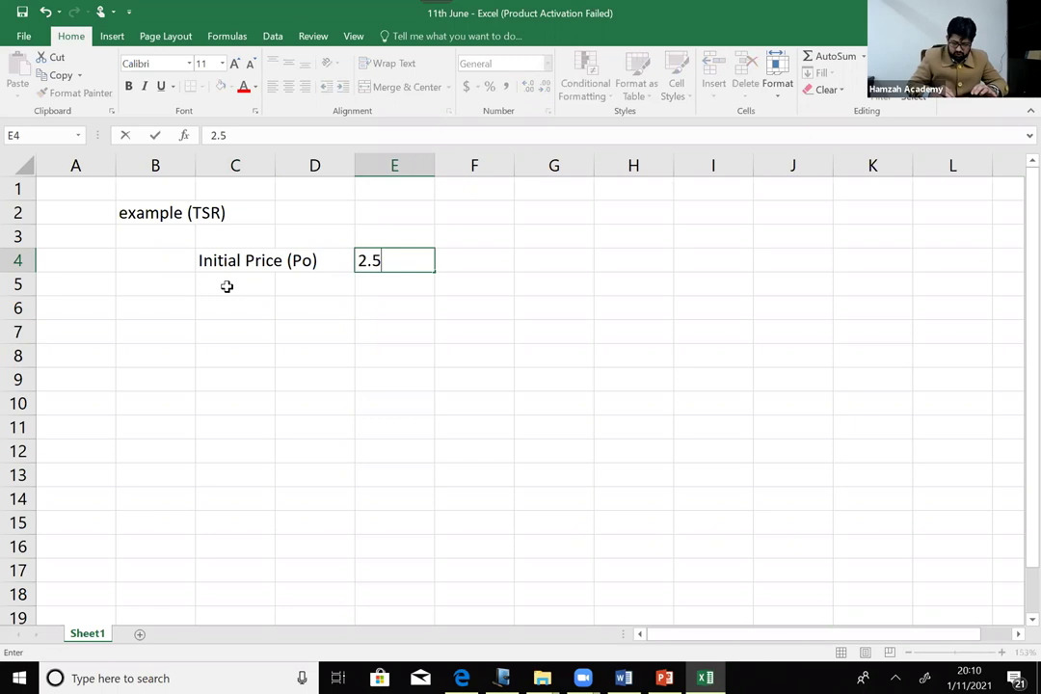
left_click(237, 327)
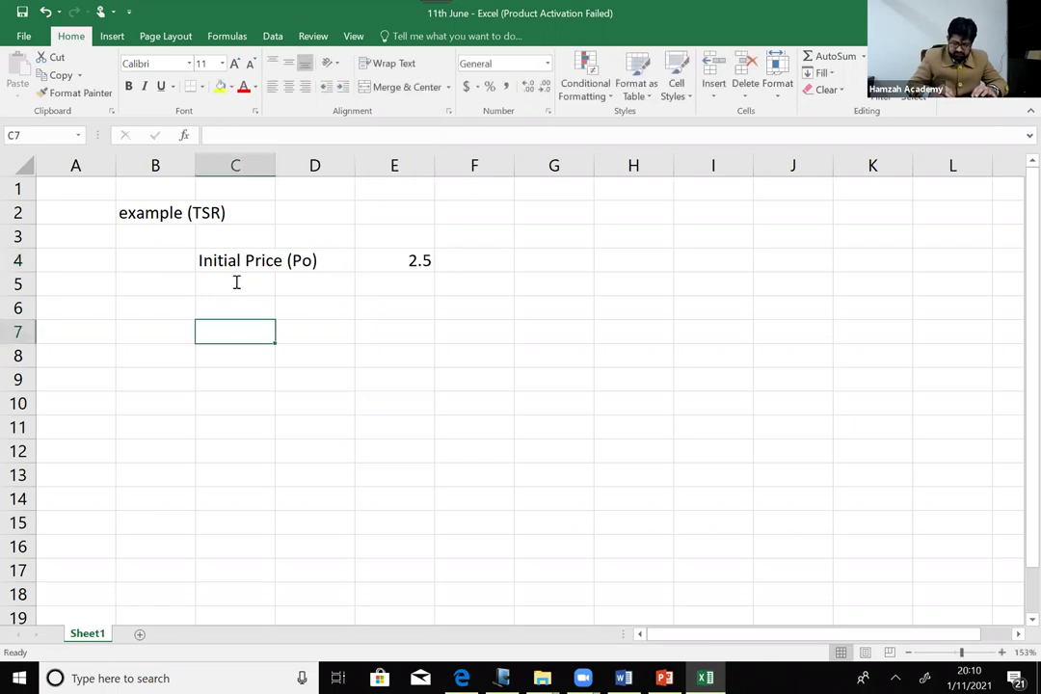
Label cell C5 "at the yr end Price", directly below the initial price label.
left_click(236, 281)
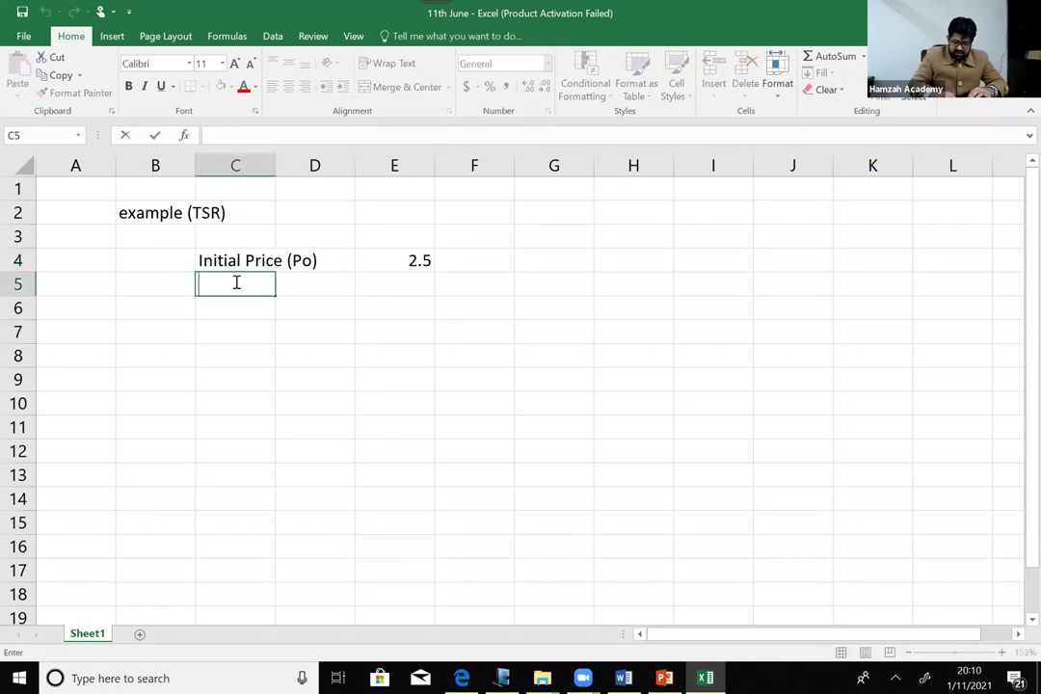
type("at the ")
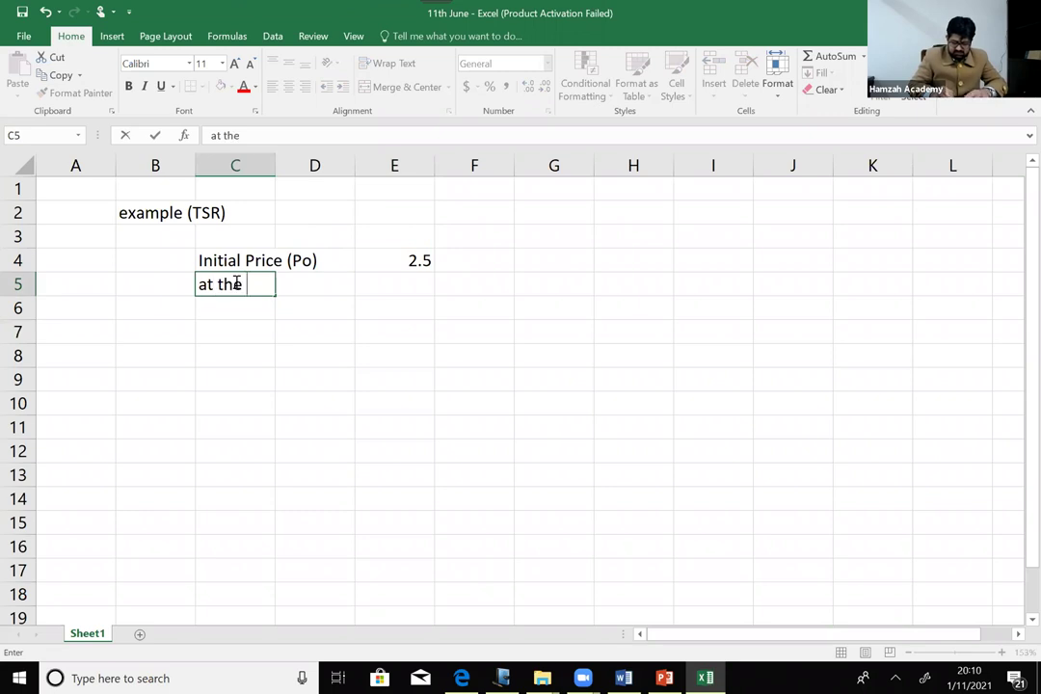
type("yr end")
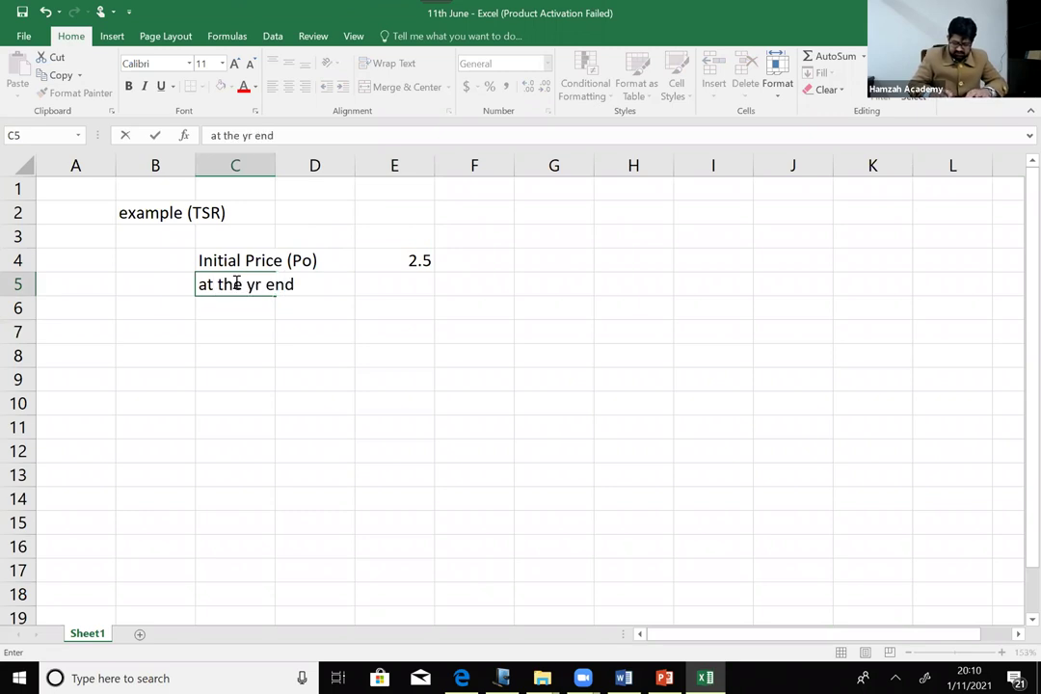
type(" Price")
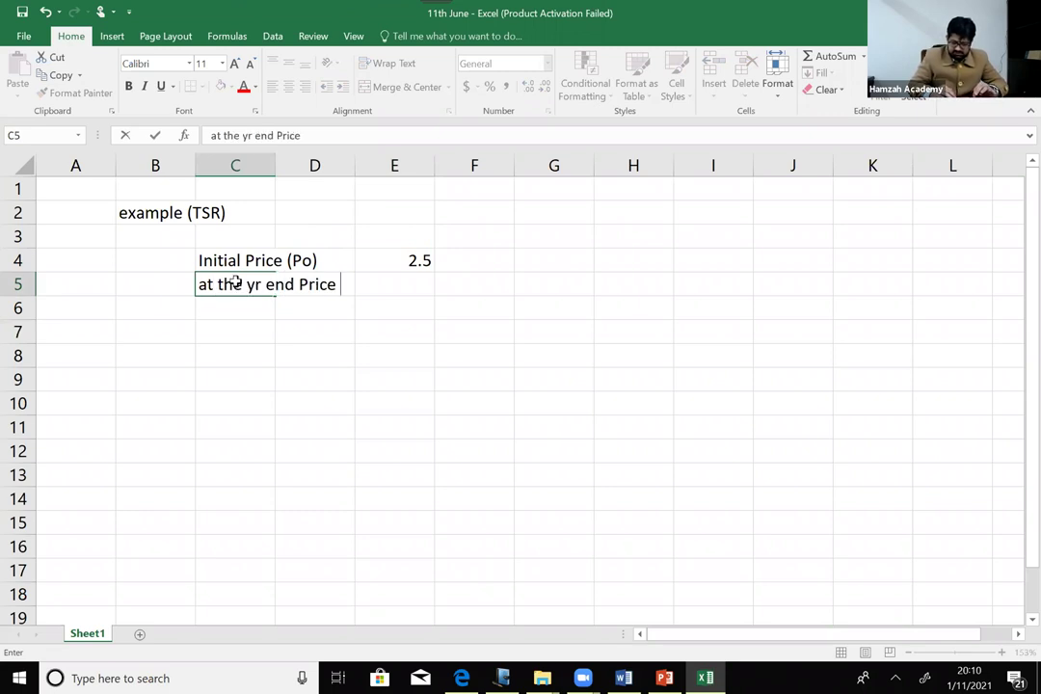
key("Tab")
key("Tab")
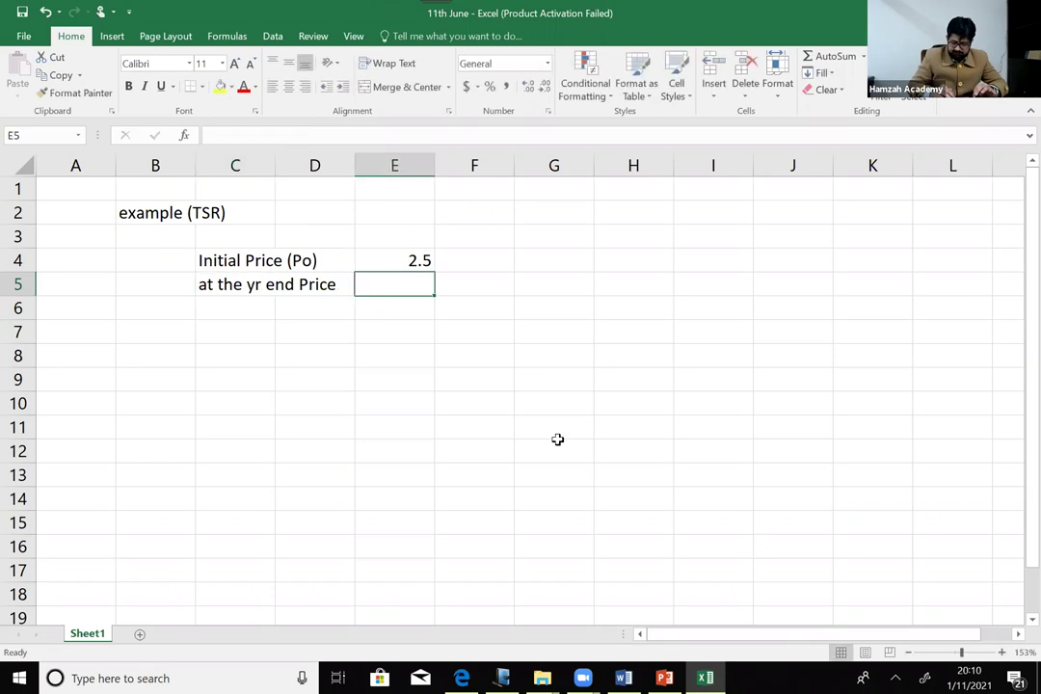
Look up the 31 December share value in the Word document's SJG Co example and enter 2.82 in cell E5 of the Excel sheet.
left_click(625, 678)
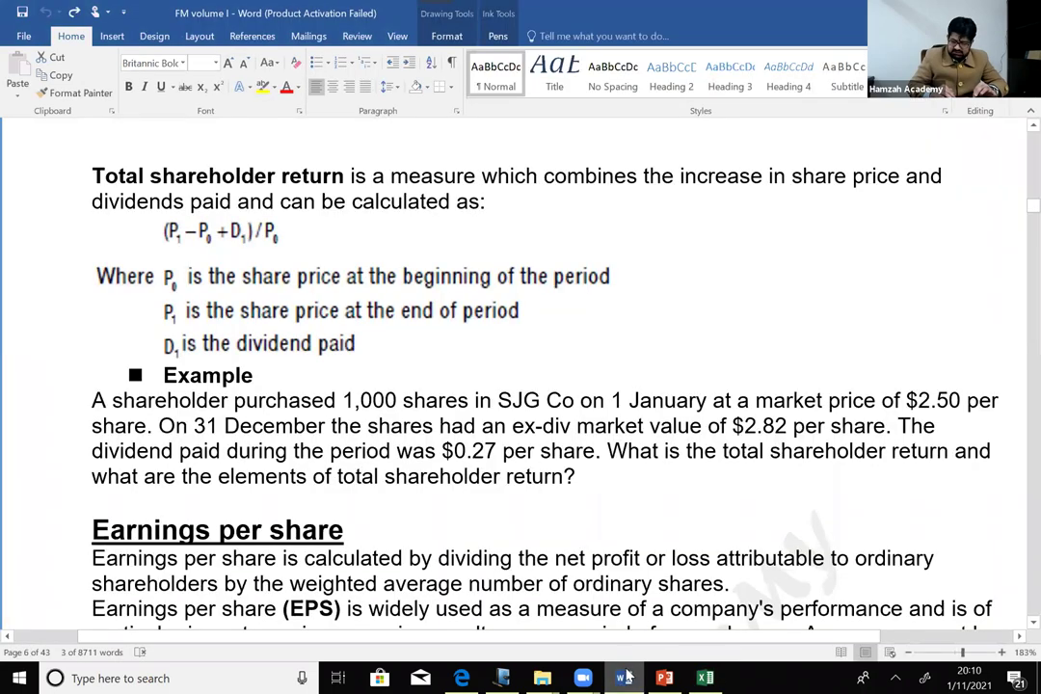
key("alt+Tab")
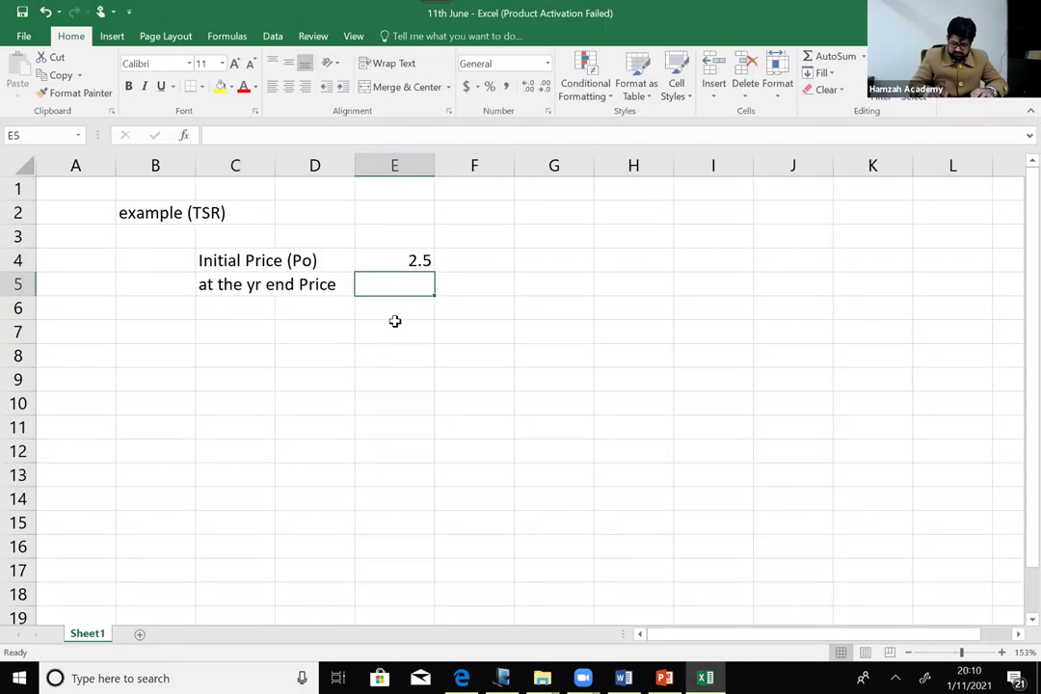
type("2,82")
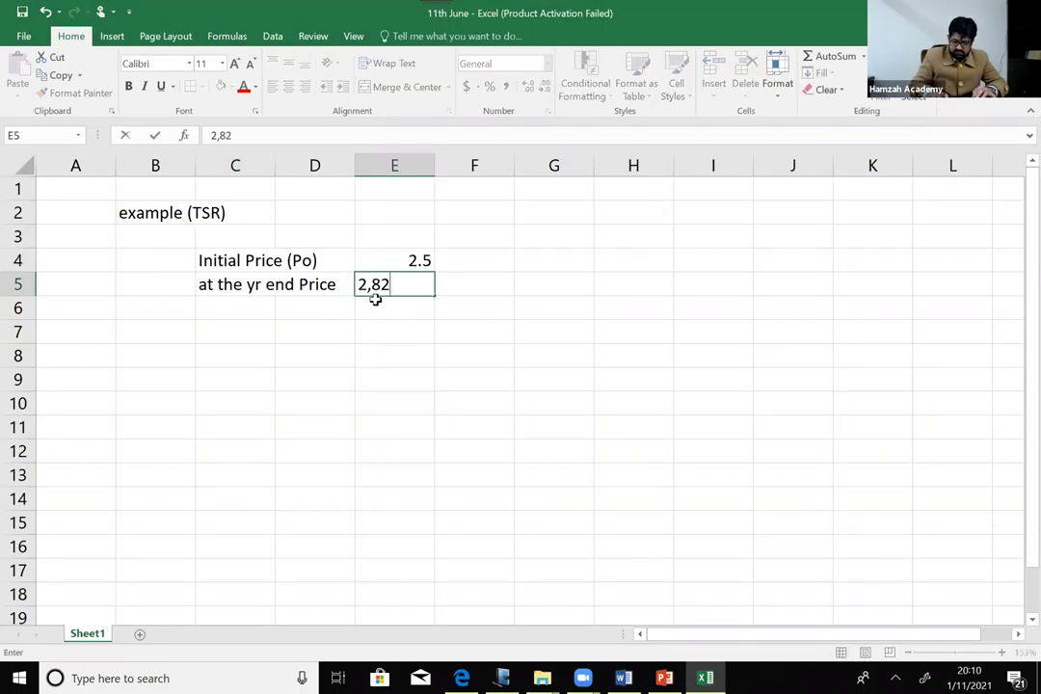
key("BackSpace")
key("BackSpace")
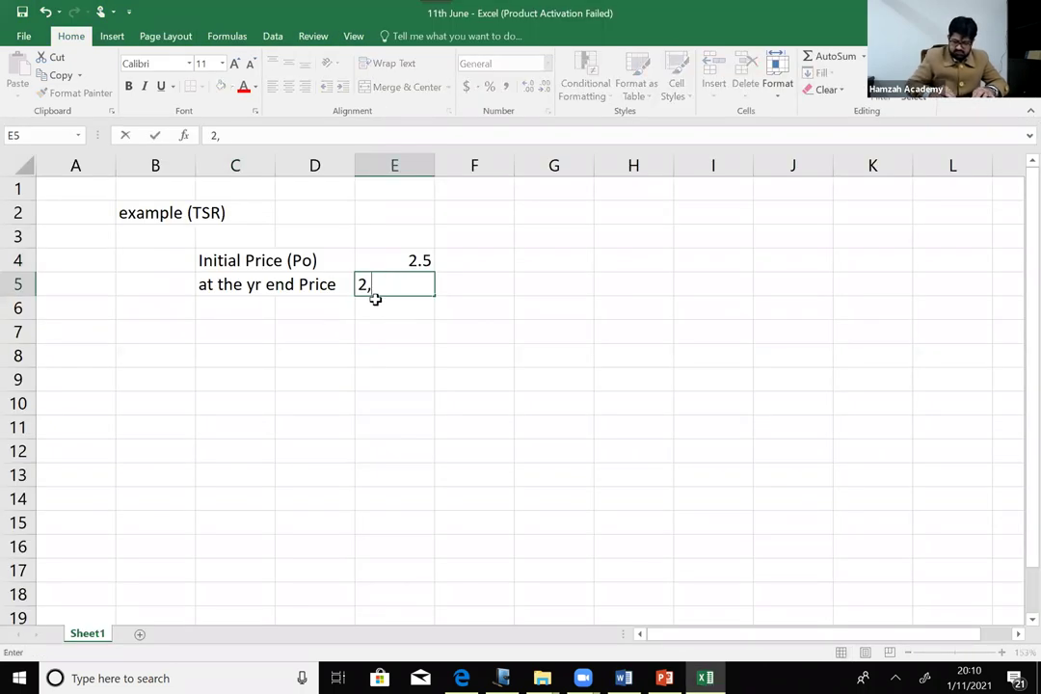
type("82")
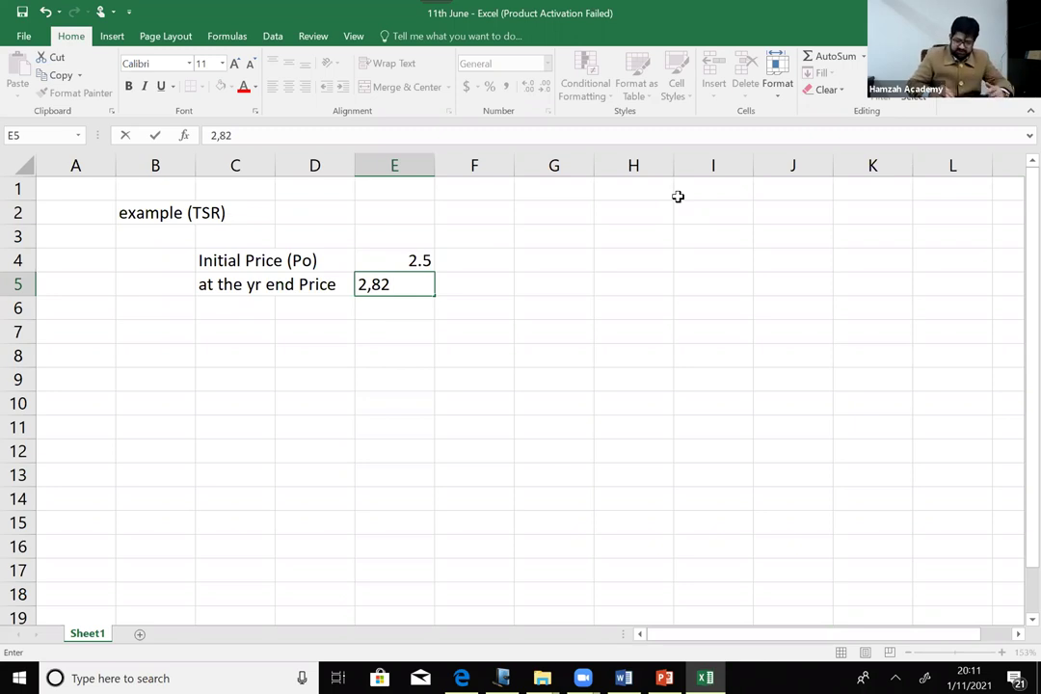
left_click(376, 289)
key("BackSpace")
key("BackSpace")
key("BackSpace")
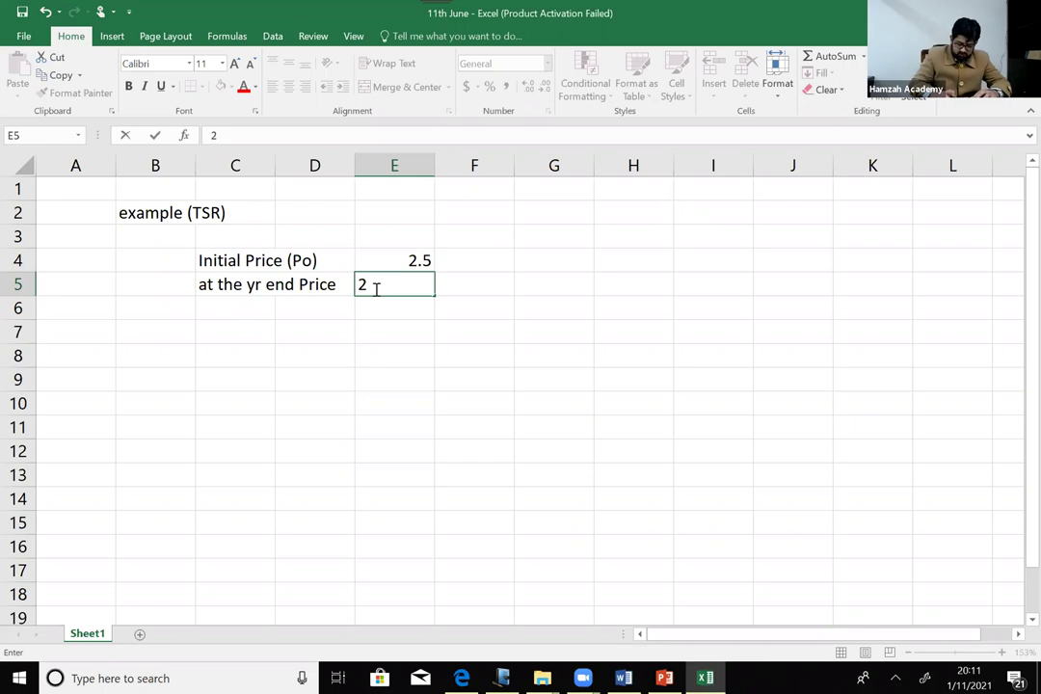
type(",82")
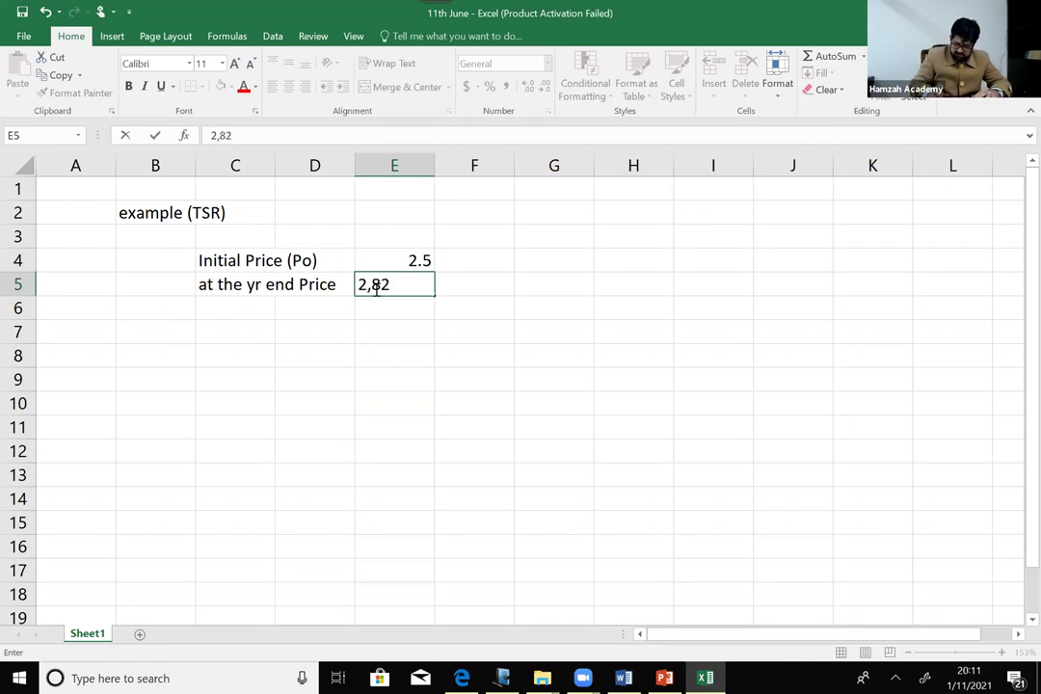
key("BackSpace")
key("BackSpace")
key("BackSpace")
type(".82")
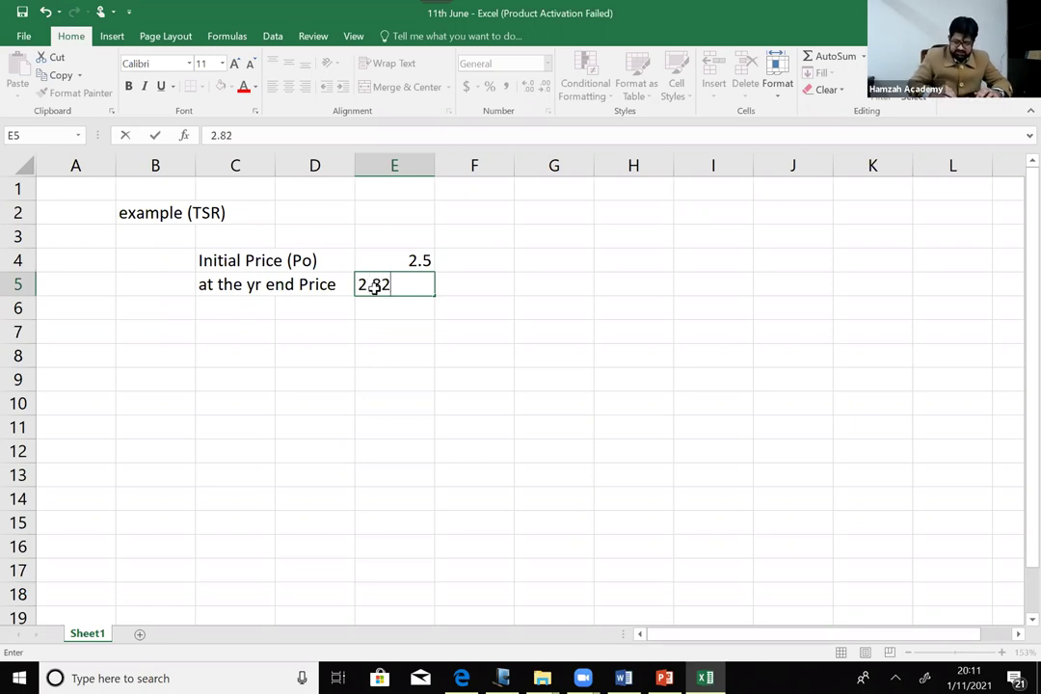
left_click(320, 314)
type("=")
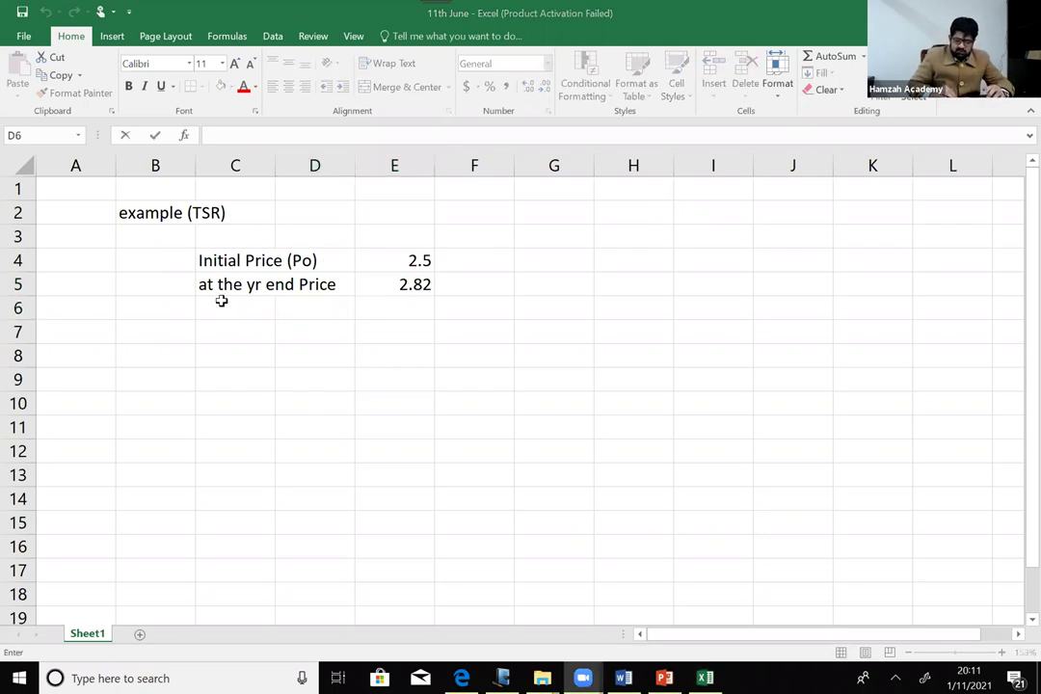
Label cell C7 "dividend" and enter its value .27 in cell E7.
double_click(225, 338)
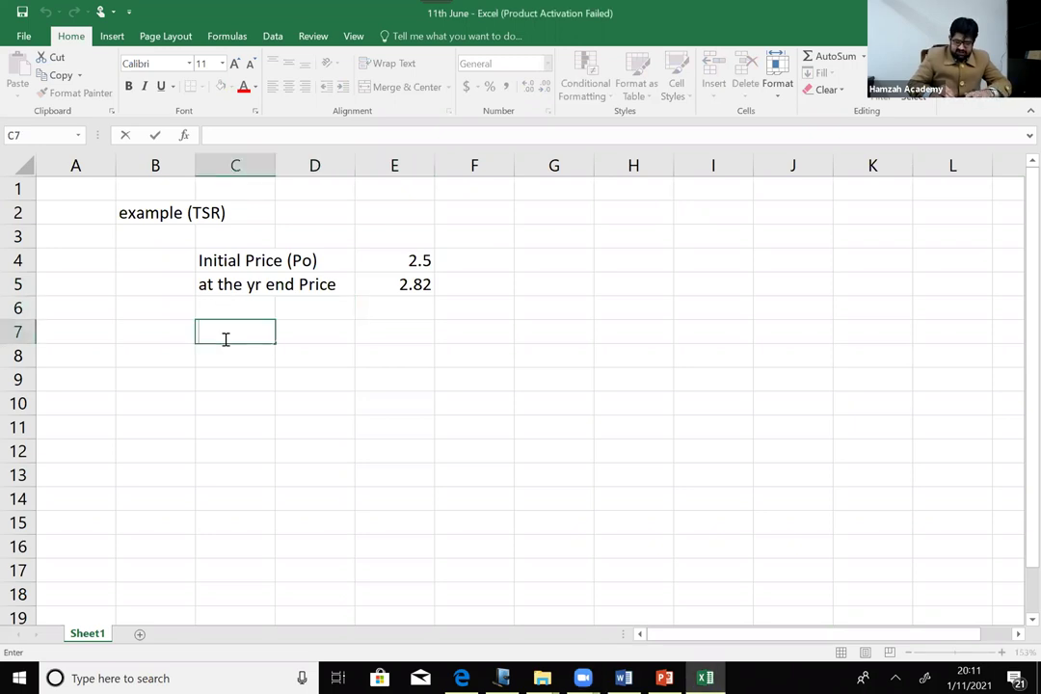
type("dividend")
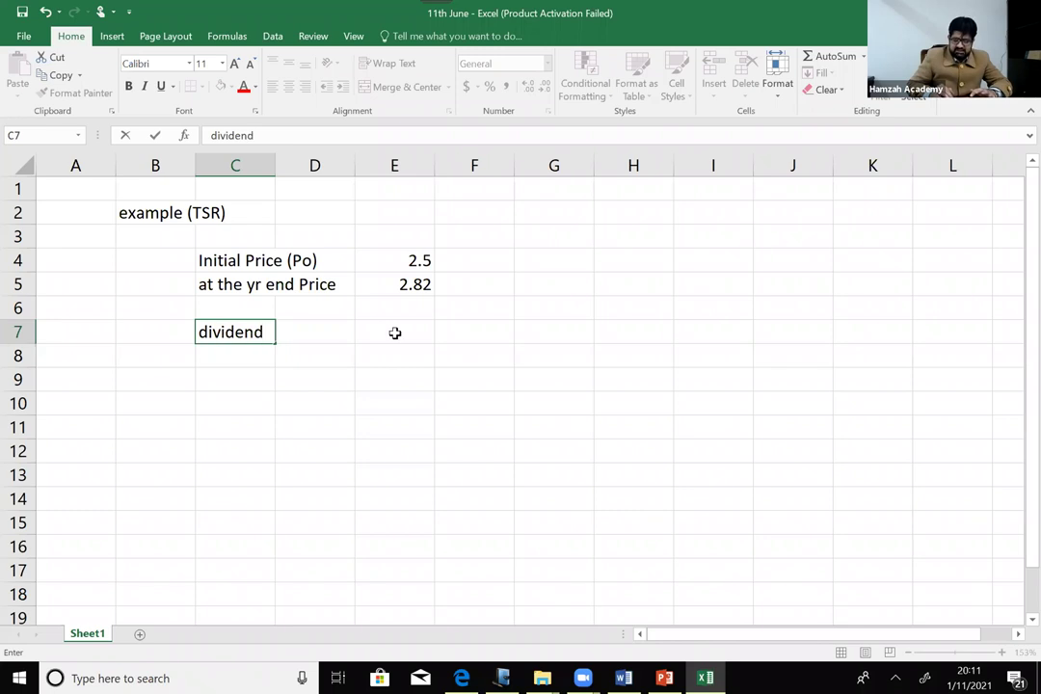
left_click(394, 333)
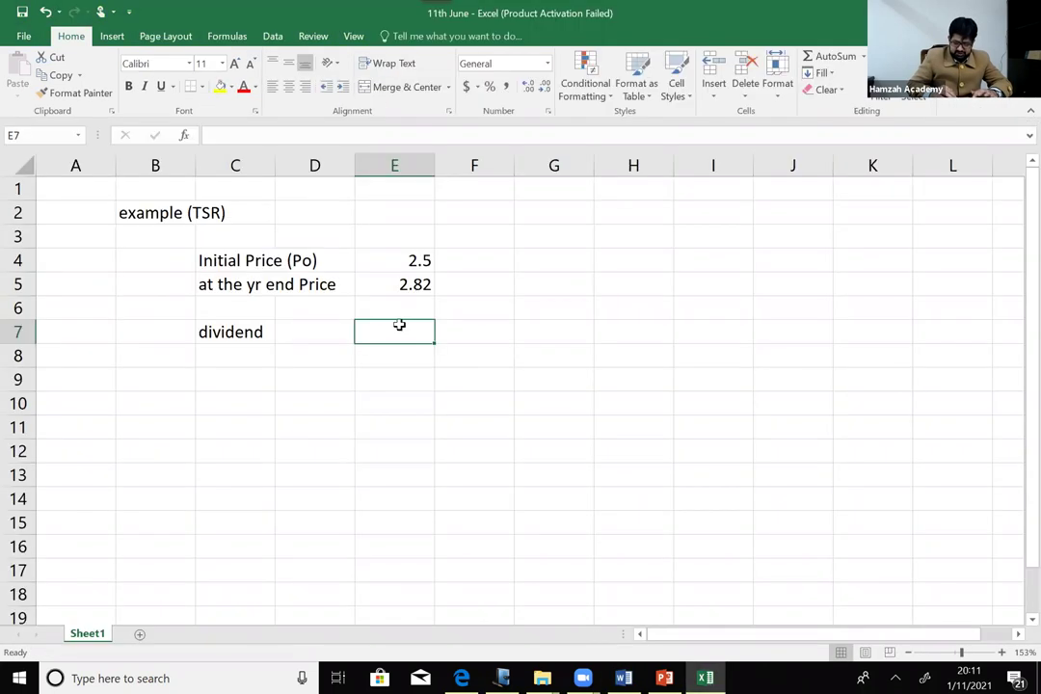
type(",")
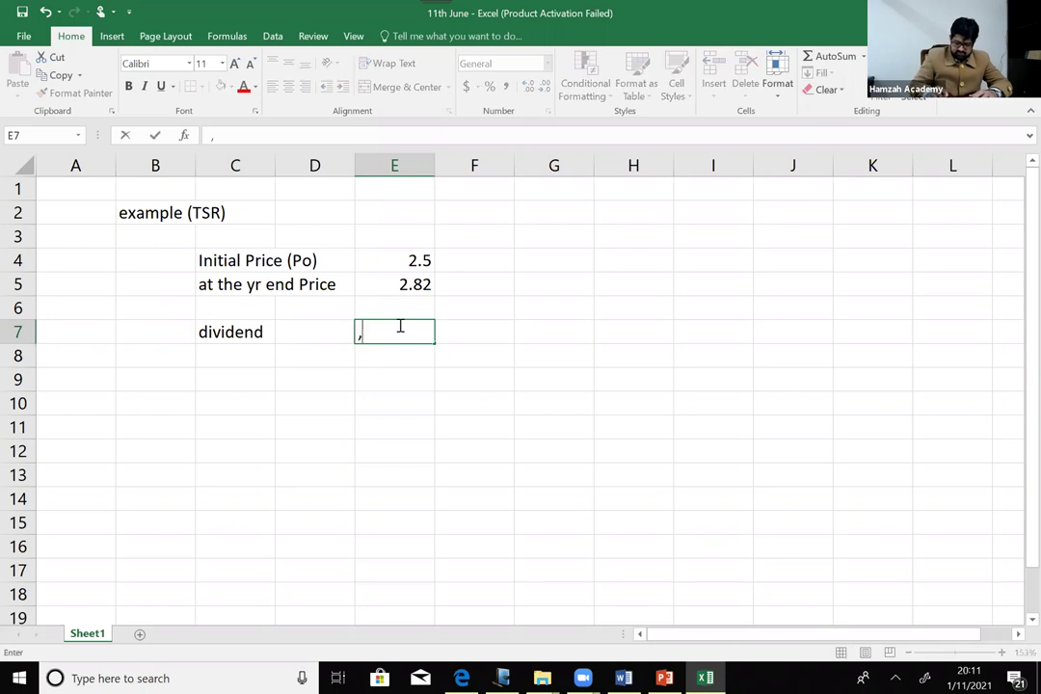
type("27")
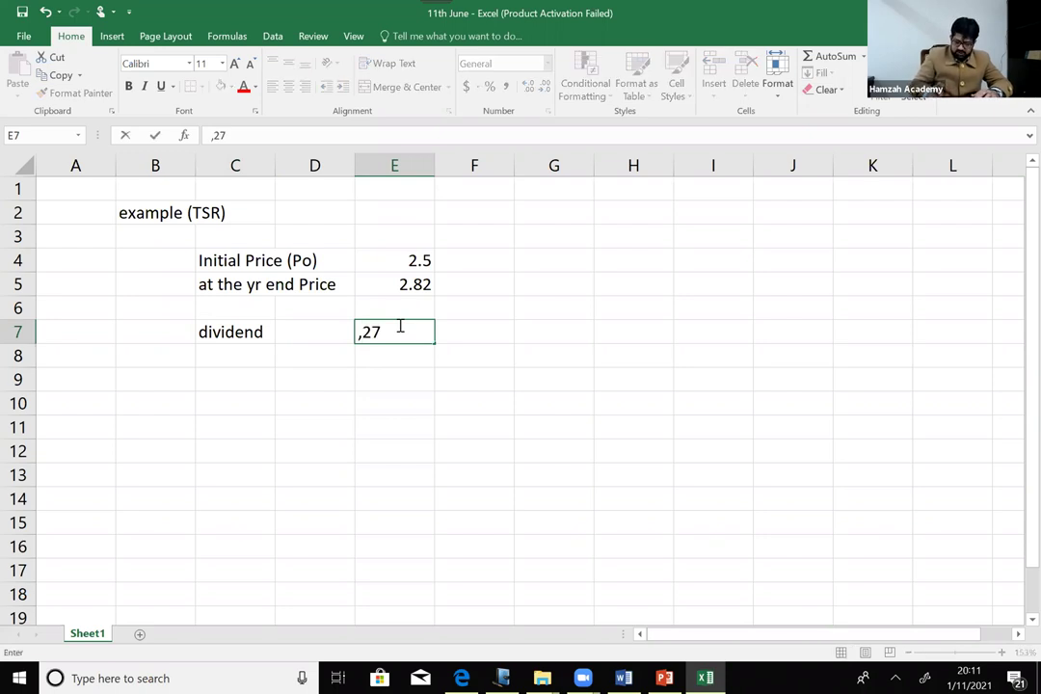
key("BackSpace")
key("BackSpace")
key("BackSpace")
type(".27")
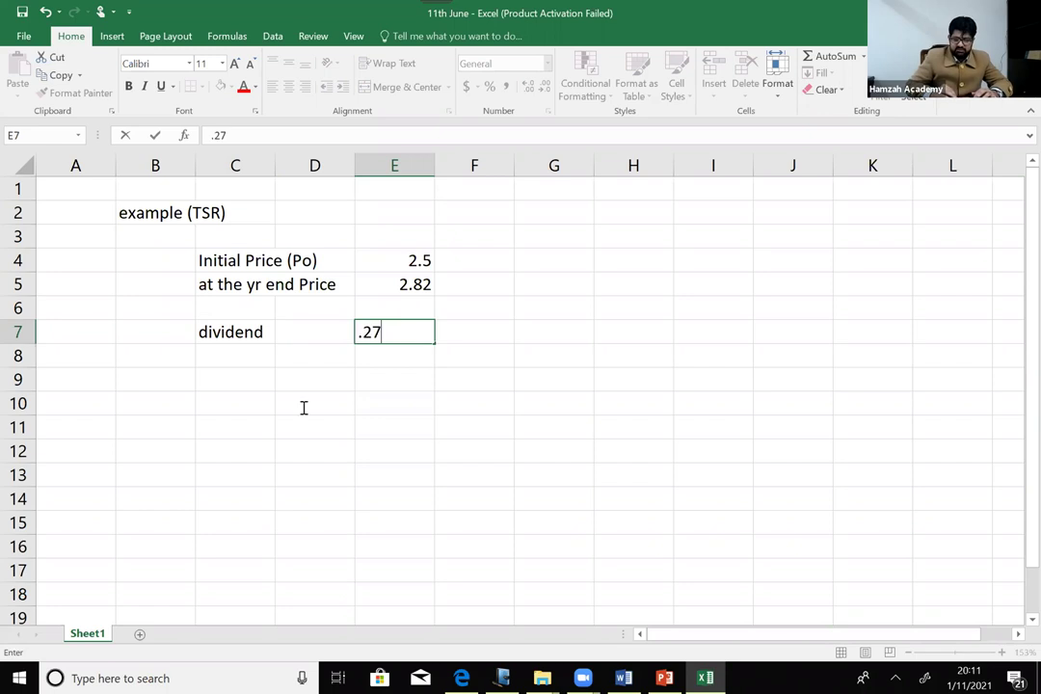
left_click(303, 408)
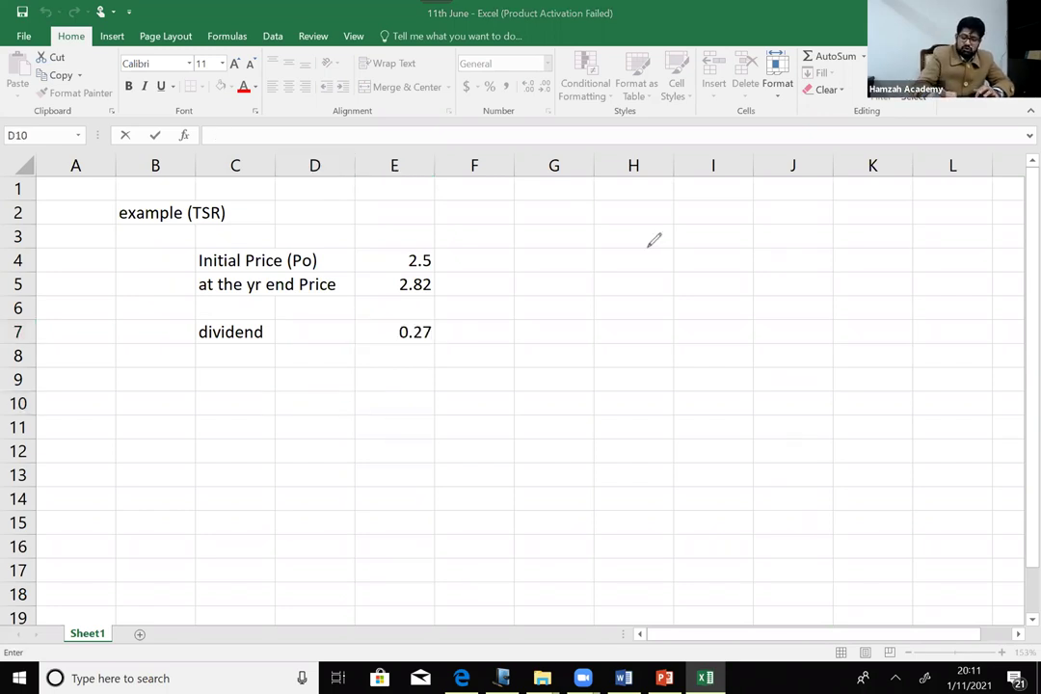
Handwrite the heading "TSR" with the annotation pen in the empty area around columns H and I.
left_click_drag(629, 249, 641, 241)
mouse_move(650, 246)
left_mouse_down()
mouse_move(651, 273)
mouse_move(663, 229)
left_mouse_up()
left_click_drag(685, 231, 675, 256)
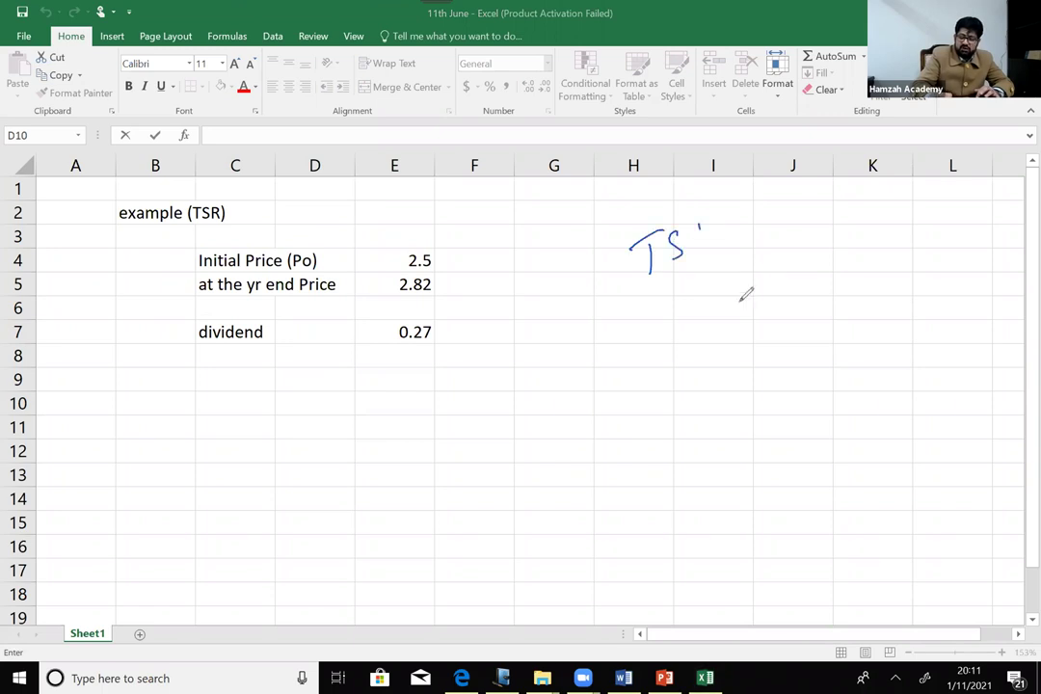
left_click_drag(700, 217, 723, 233)
Handwrite the formula = (d + (P1 − P0)) / P0 with the pen below the TSR heading.
left_click_drag(686, 299, 695, 296)
left_click_drag(687, 307, 697, 304)
left_click_drag(741, 277, 738, 304)
key("ctrl+z")
left_click_drag(751, 291, 764, 289)
left_click_drag(758, 281, 758, 299)
mouse_move(783, 252)
left_mouse_down()
mouse_move(785, 295)
mouse_move(788, 274)
left_mouse_up()
mouse_move(797, 277)
left_mouse_down()
mouse_move(810, 292)
mouse_move(843, 280)
left_mouse_up()
left_click_drag(842, 253, 854, 272)
left_click_drag(864, 243, 867, 279)
left_click_drag(776, 252, 771, 305)
left_click_drag(729, 342, 882, 280)
mouse_move(798, 326)
left_mouse_down()
mouse_move(799, 362)
mouse_move(801, 340)
left_mouse_up()
left_click_drag(816, 345, 816, 353)
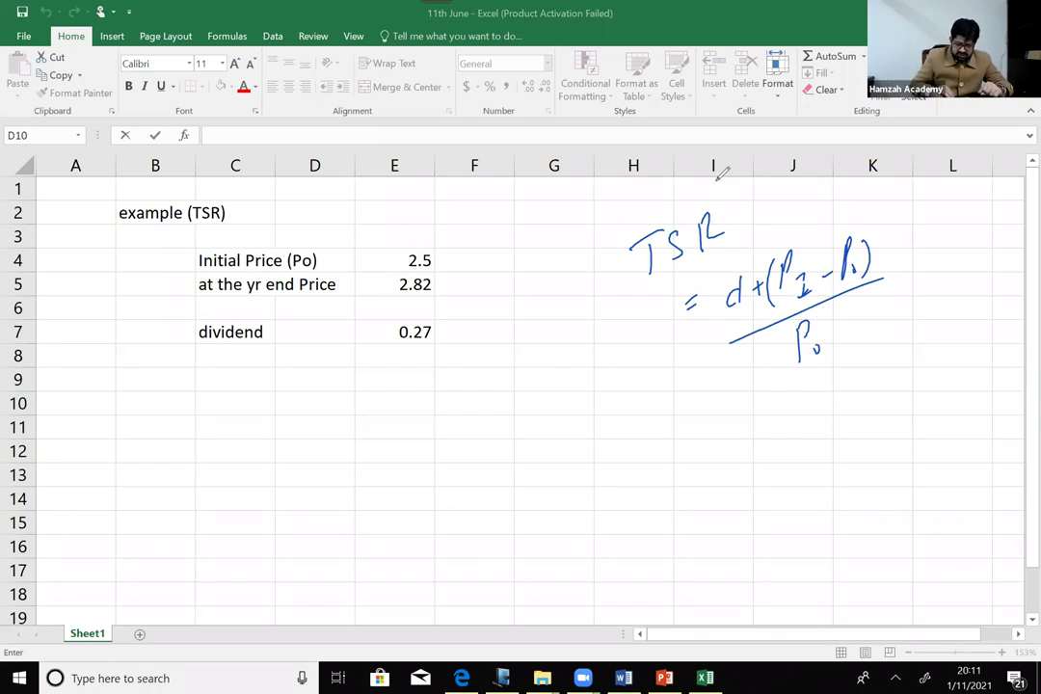
Label cell C9 "total shareholdr return" below the dividend row.
left_click(250, 383)
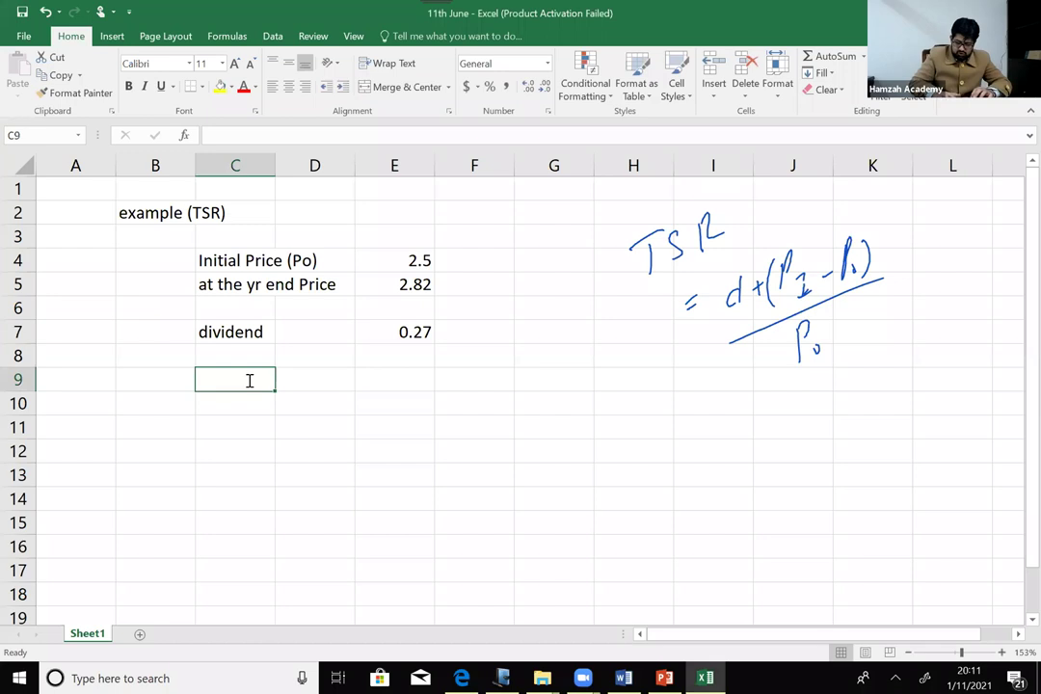
type("total sha")
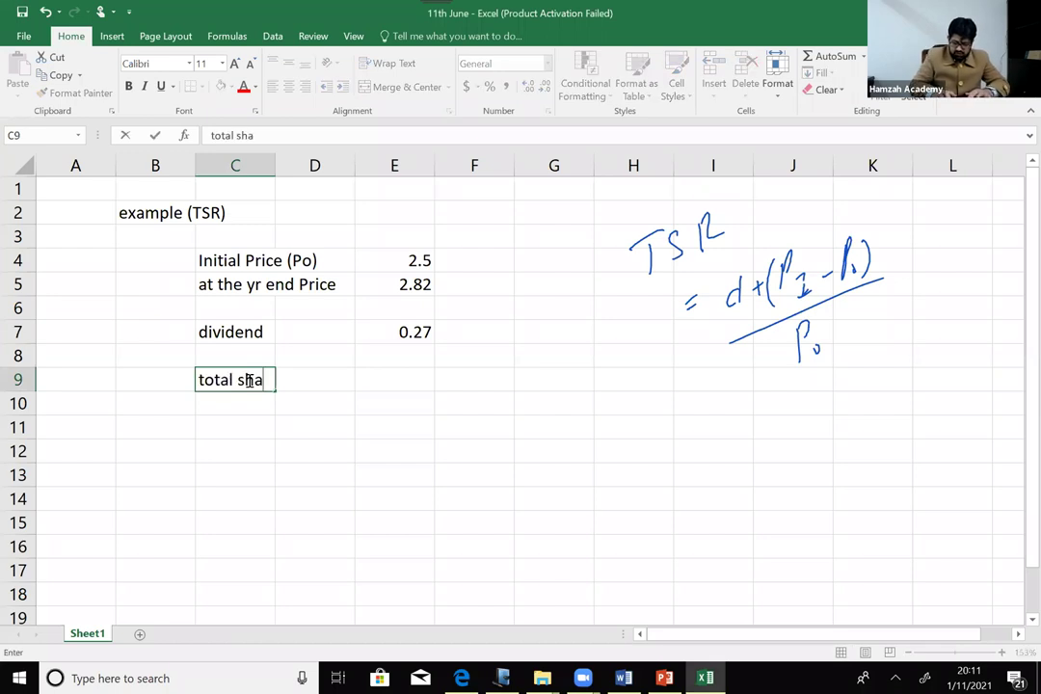
type("reholdr")
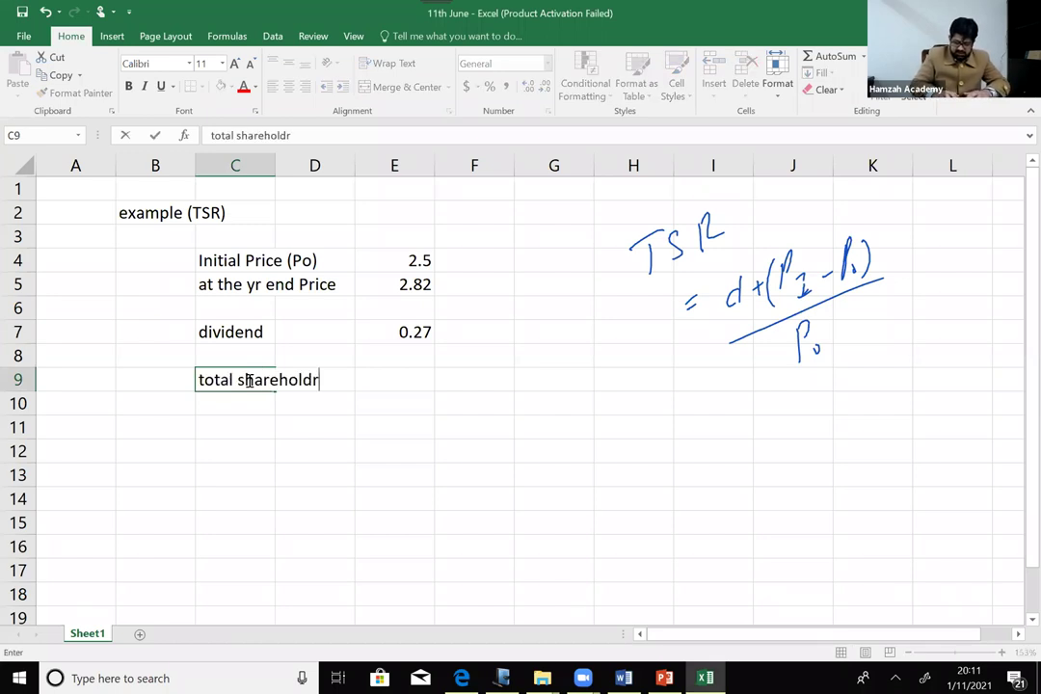
type(" return")
key("Right")
key("Right")
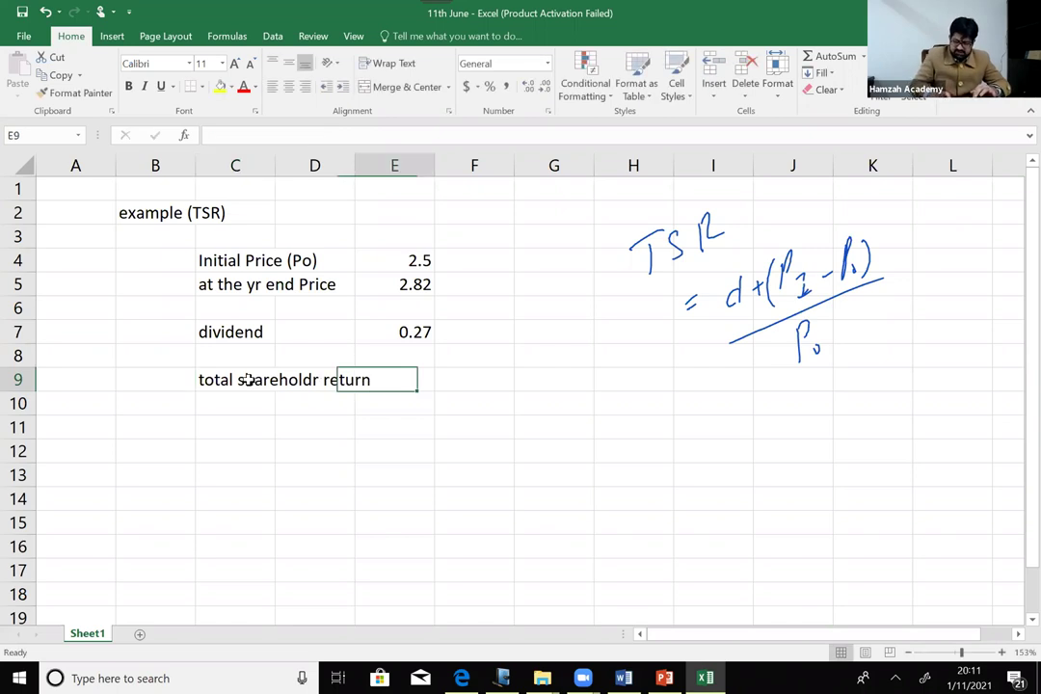
Calculate the total shareholder return in cell E9 with the formula =(E7+(E5-E4))/E4.
type("=")
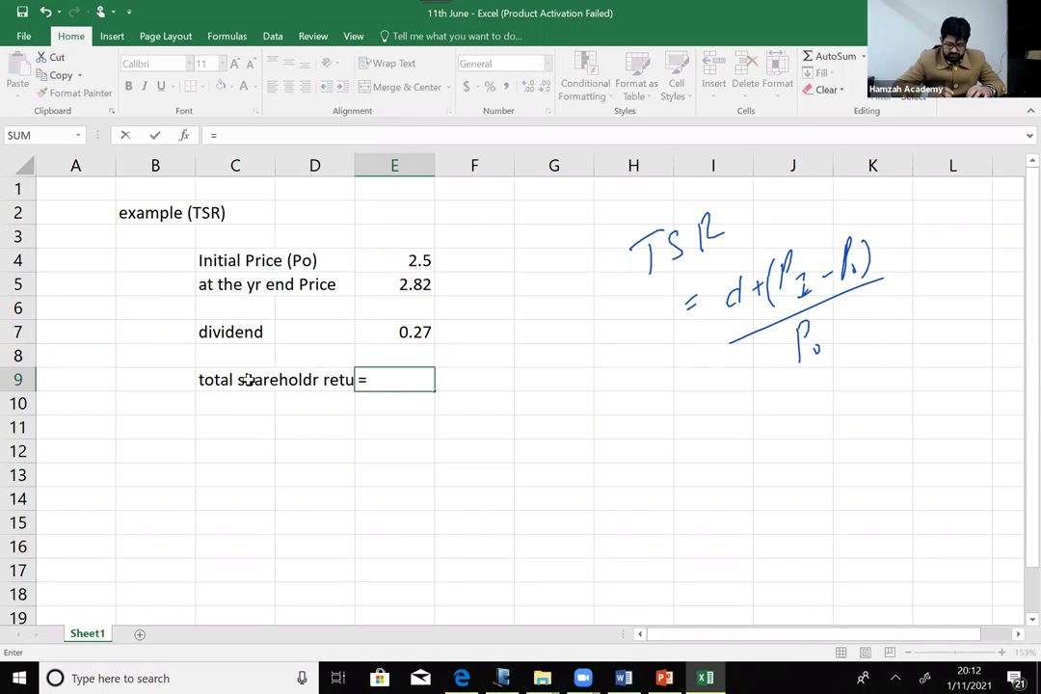
type("(")
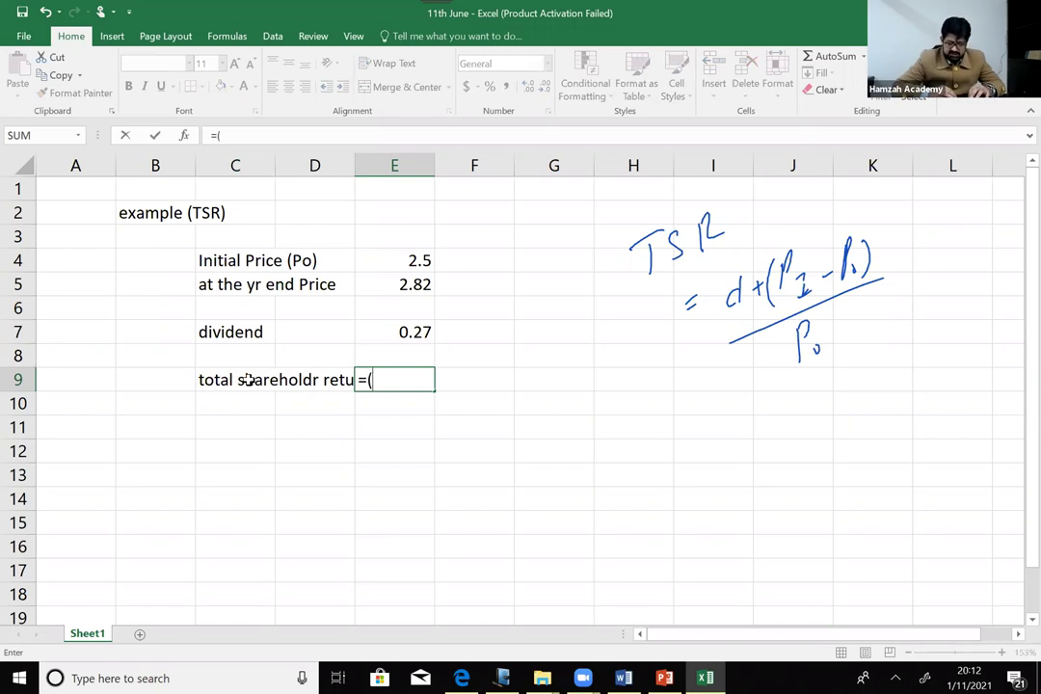
left_click(386, 332)
type("+")
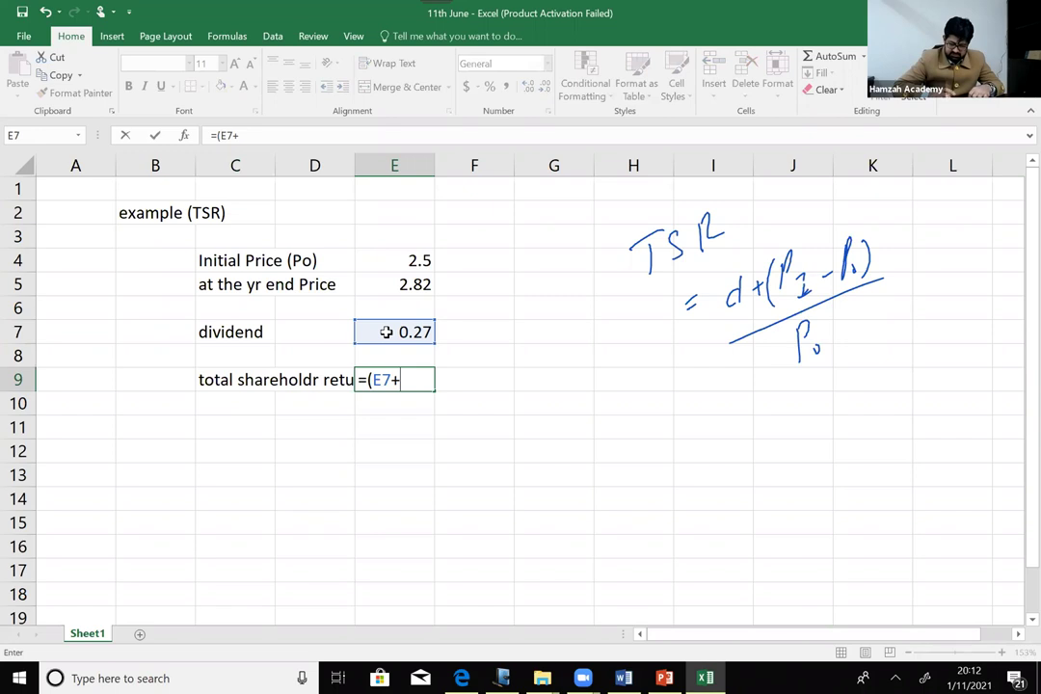
type("(")
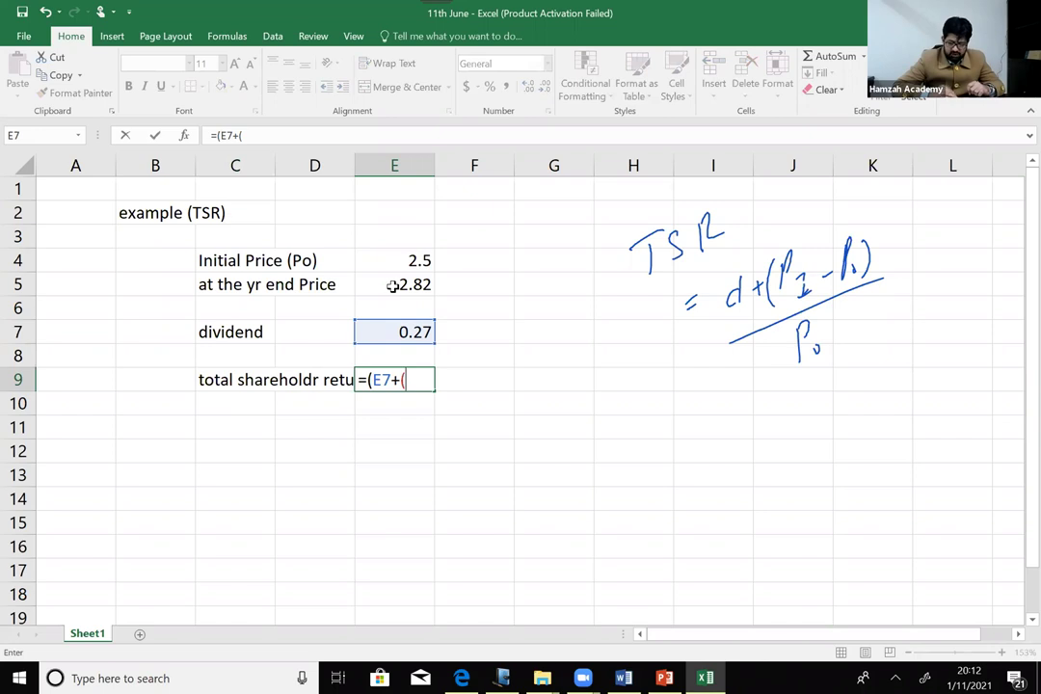
left_click(393, 286)
type("-")
left_click(415, 256)
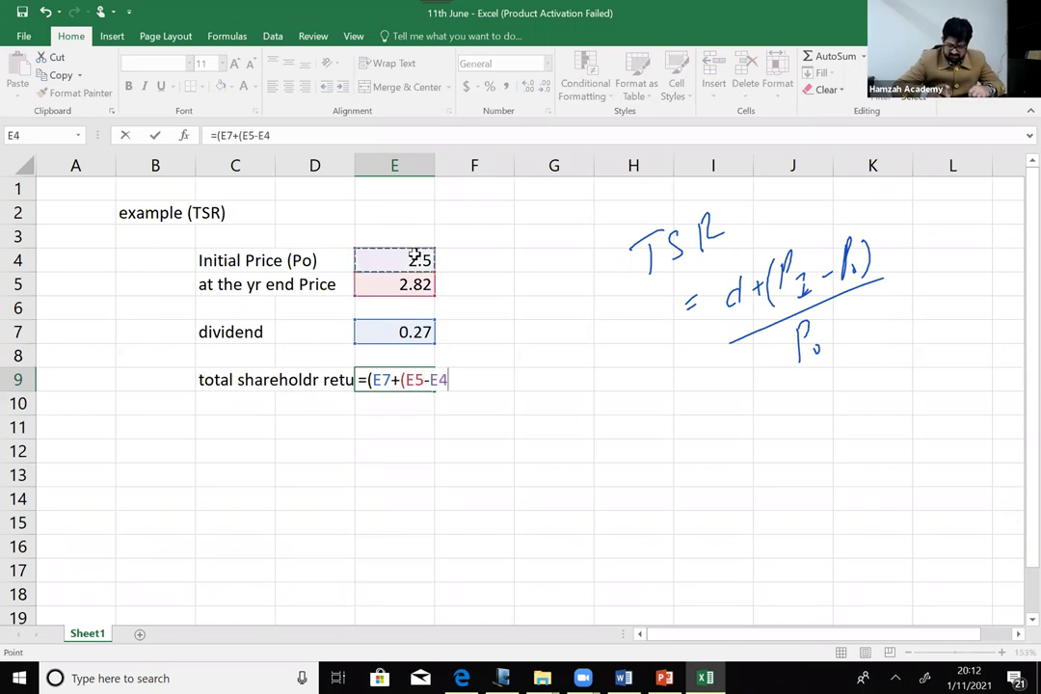
type(")")
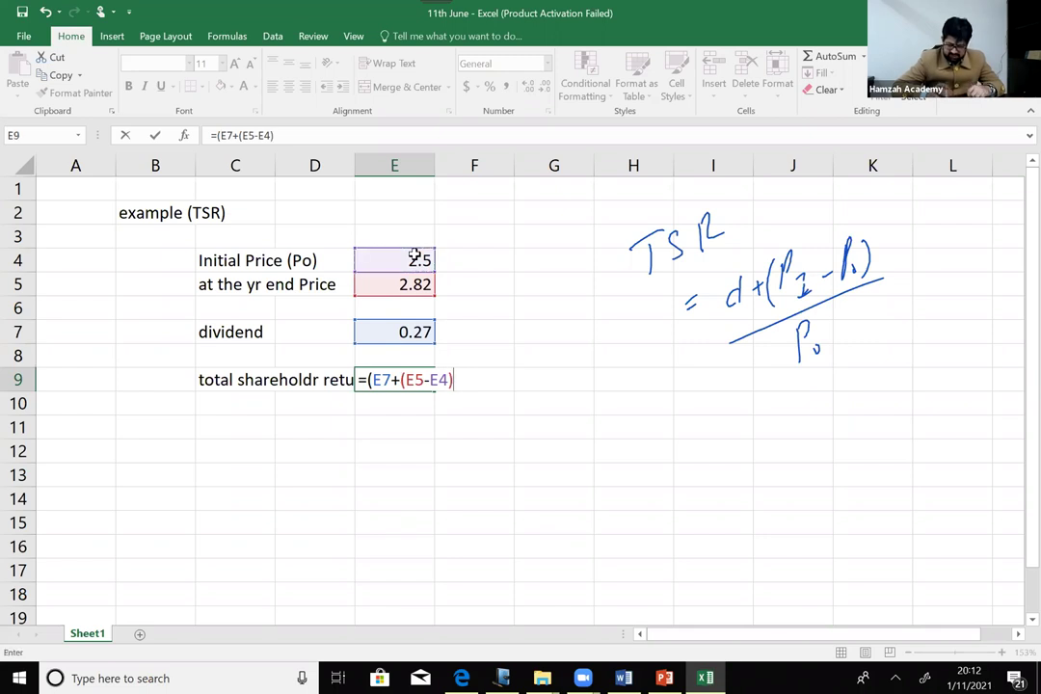
type(")")
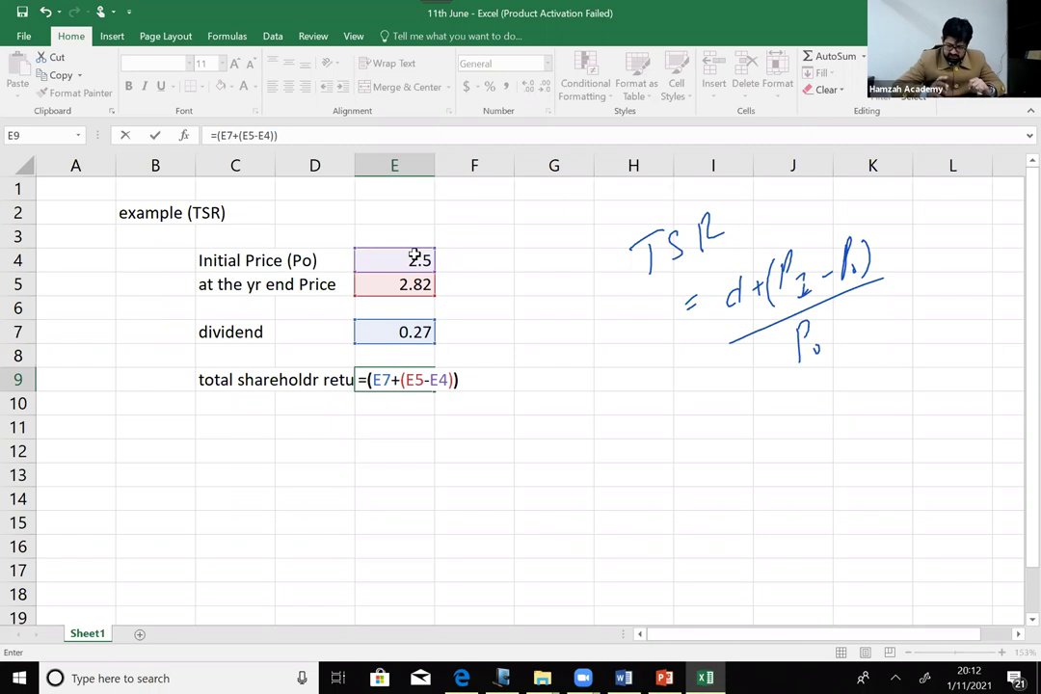
type("/")
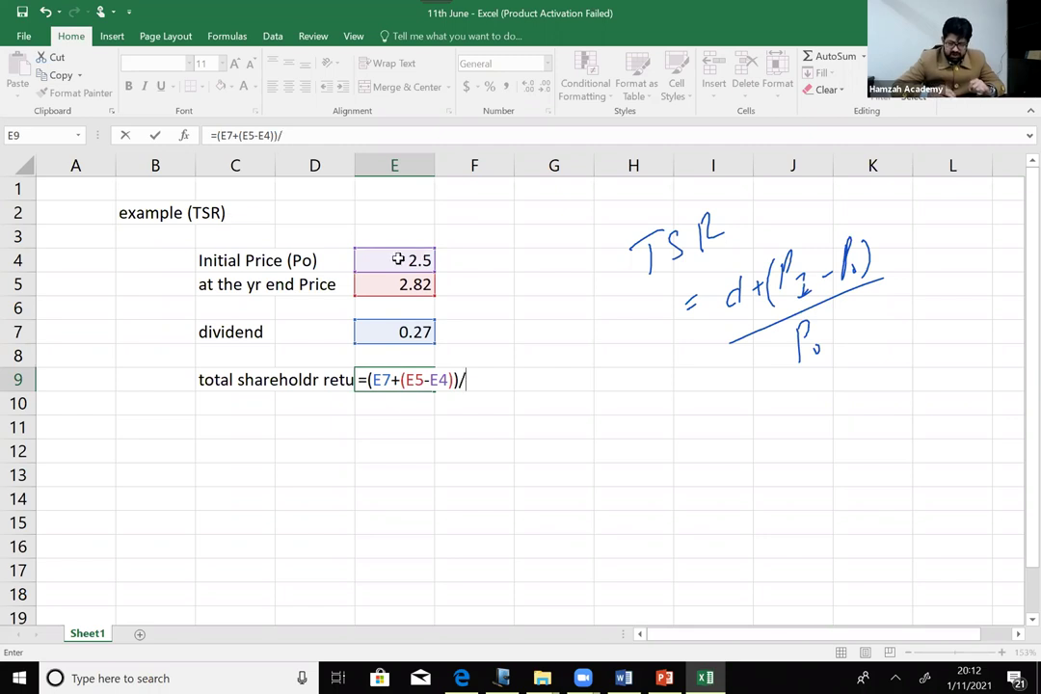
left_click(384, 261)
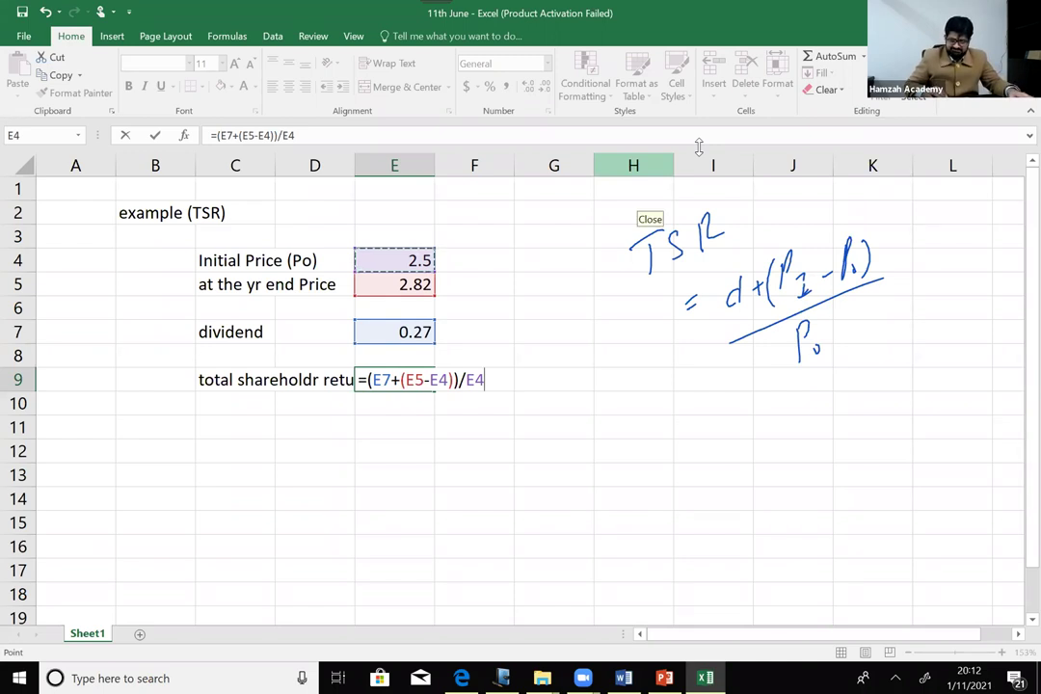
left_click(412, 380)
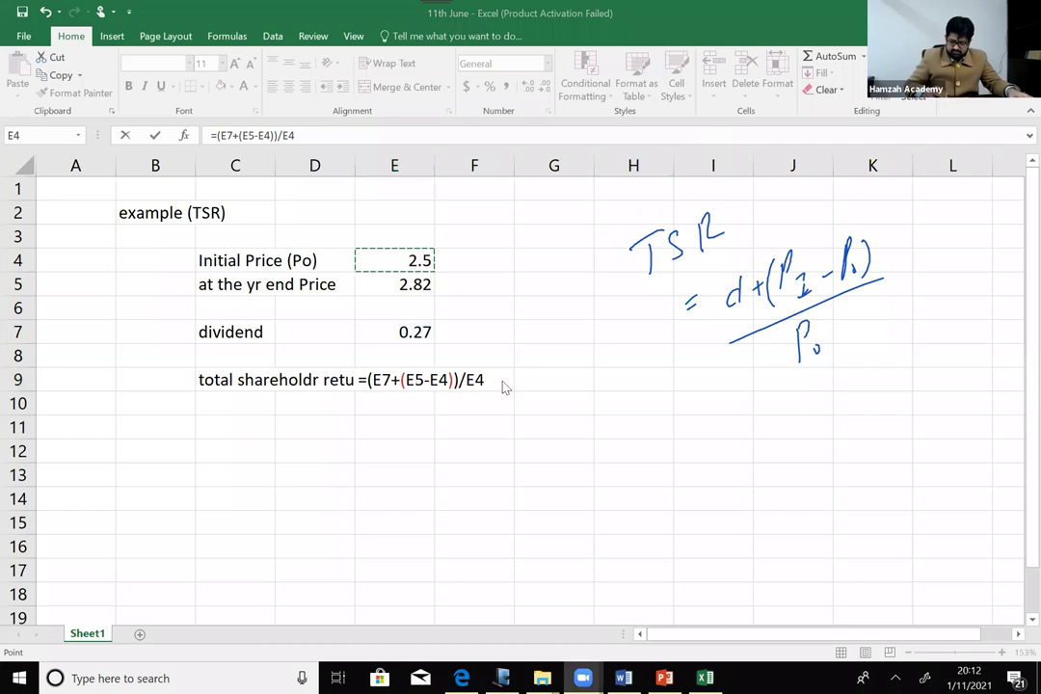
left_click(422, 378)
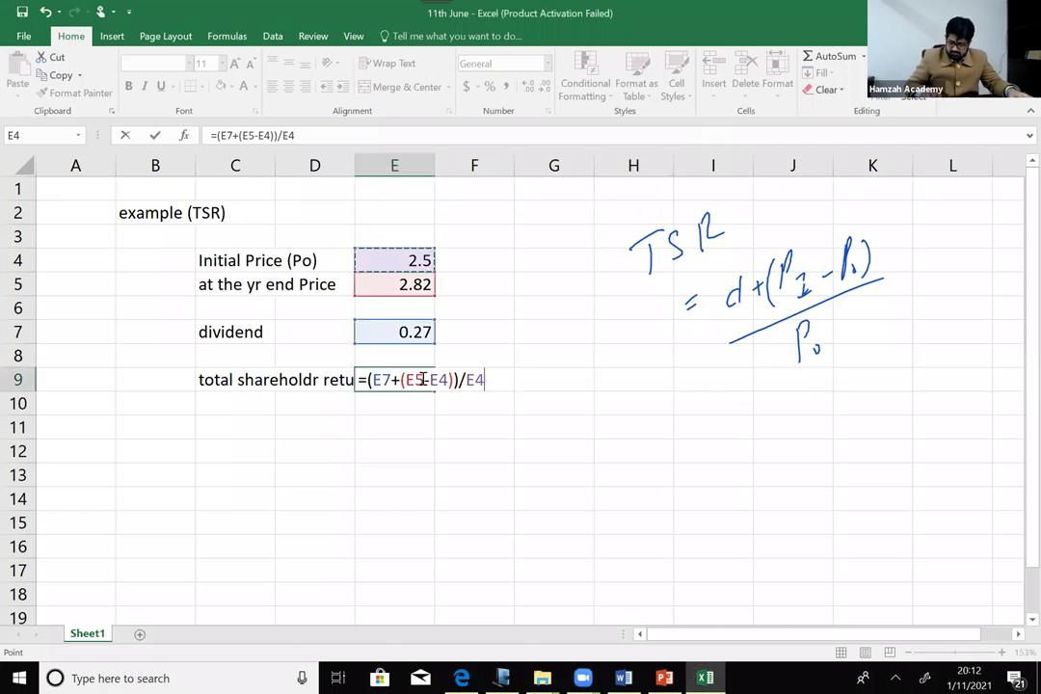
key("Return")
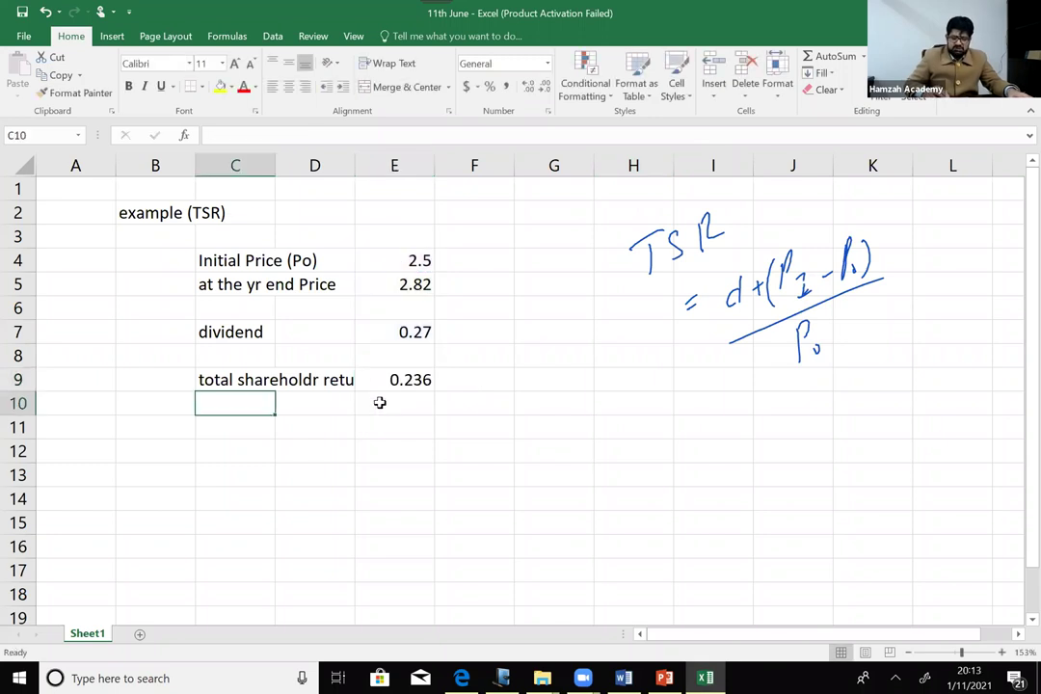
Enter the return as the percentage 23.6% in cell E10.
left_click(379, 402)
type("23")
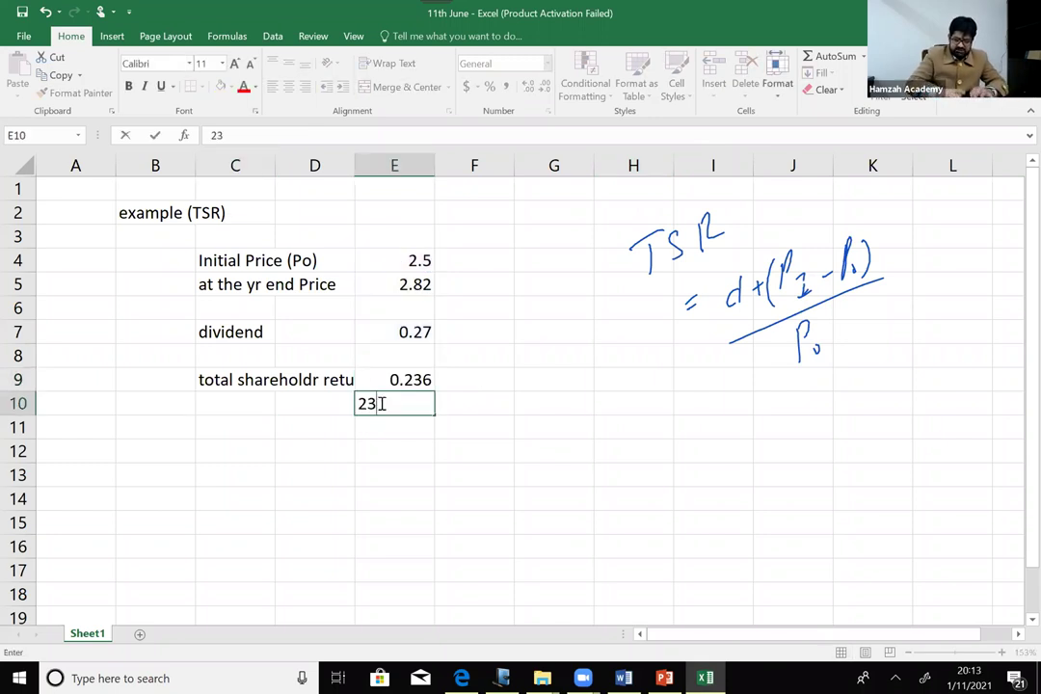
type(".6%")
left_click(340, 474)
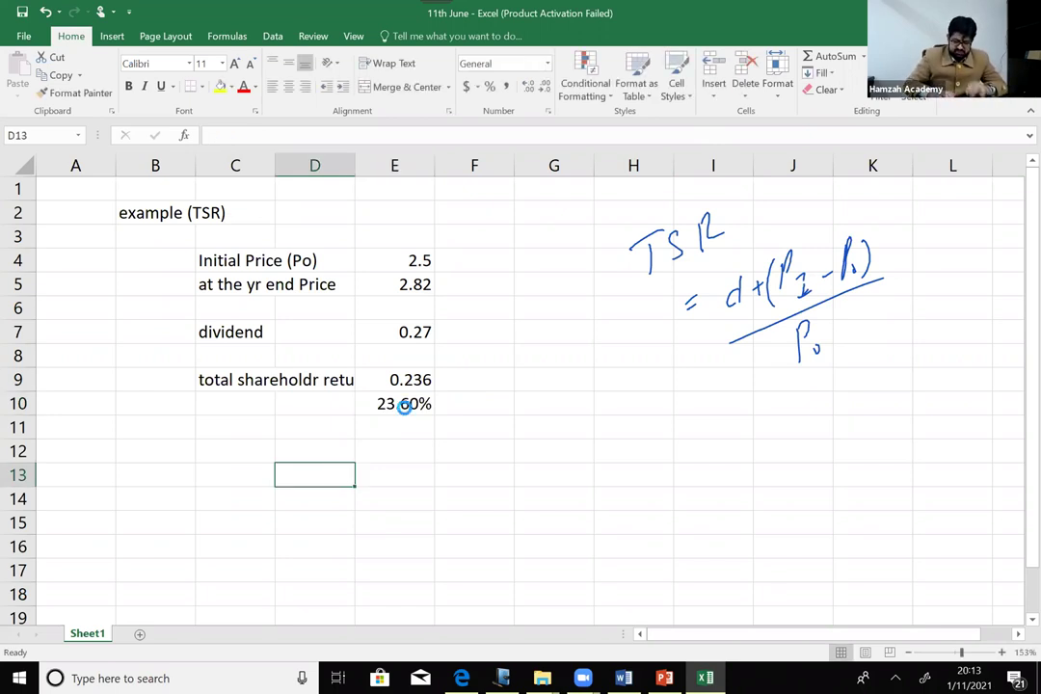
Bold the percentage in E10 and the "example (TSR)" heading in B2, and clear the handwritten pen annotations.
left_click(404, 406)
key("ctrl+b")
left_click(298, 486)
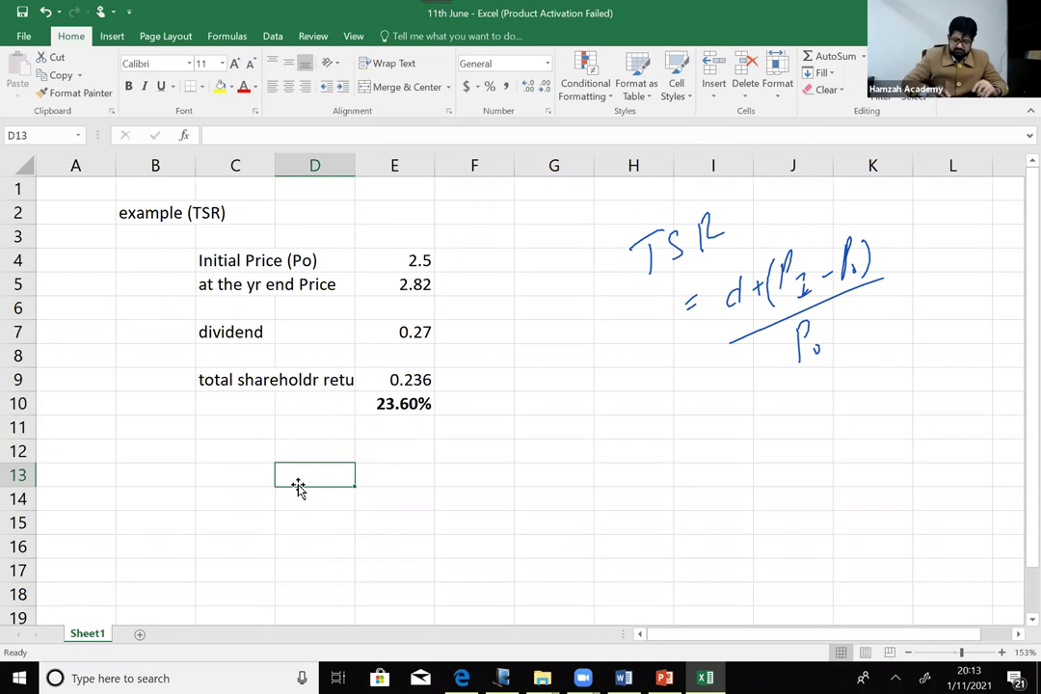
left_click(160, 222)
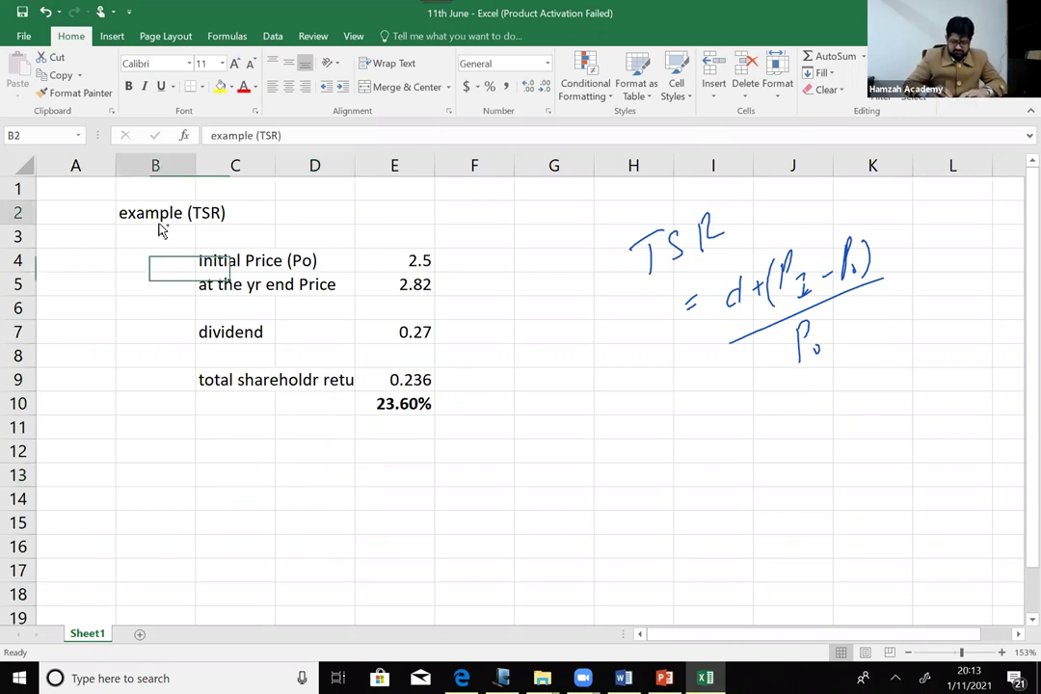
key("ctrl+b")
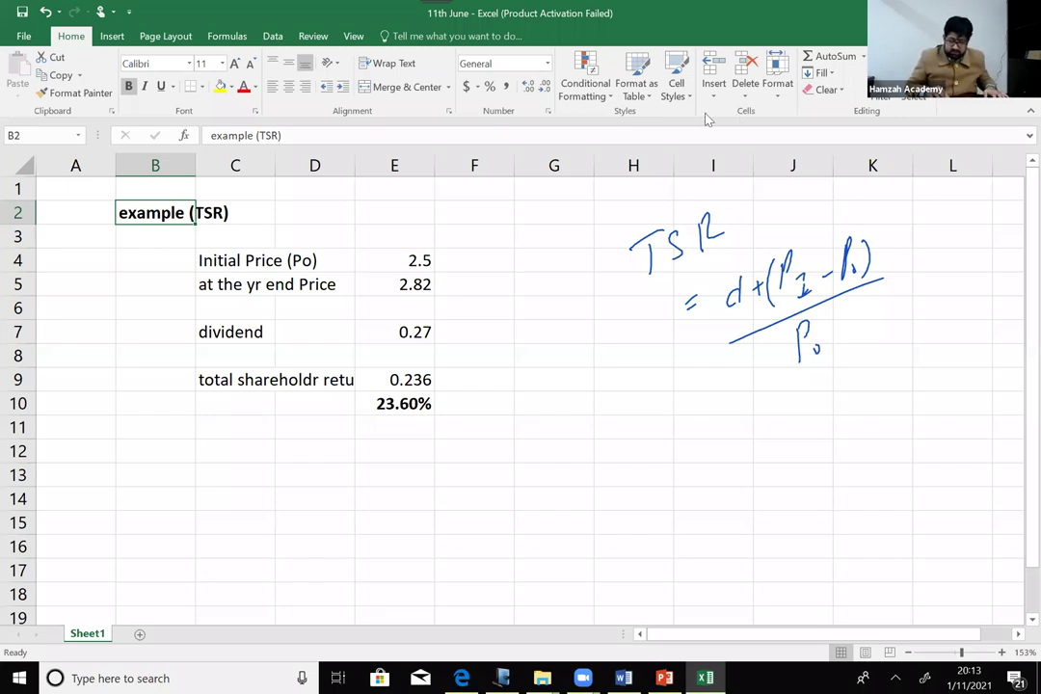
key("Escape")
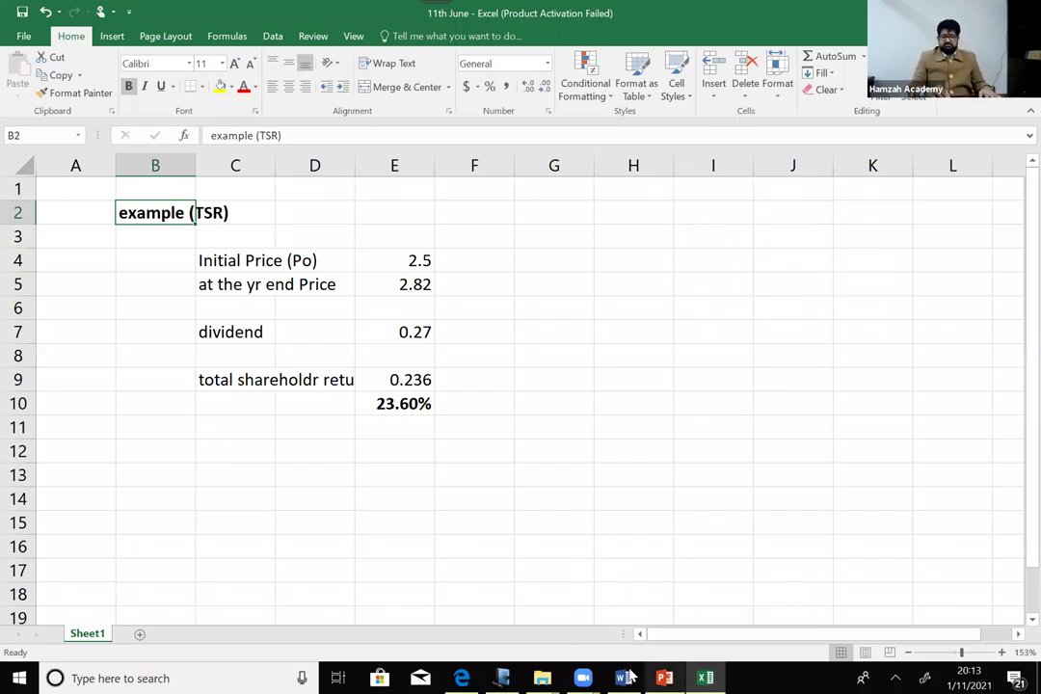
Switch to the FM volume I Word document and highlight the phrase "ex-div market value" in the SJG Co example.
mouse_move(626, 677)
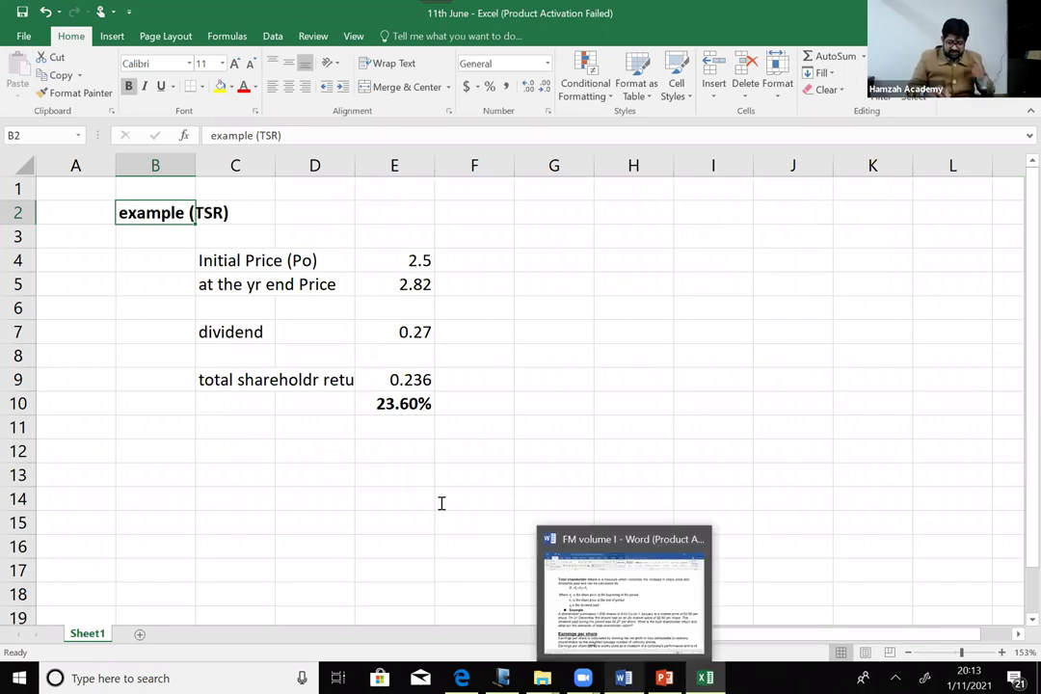
key("alt+Tab")
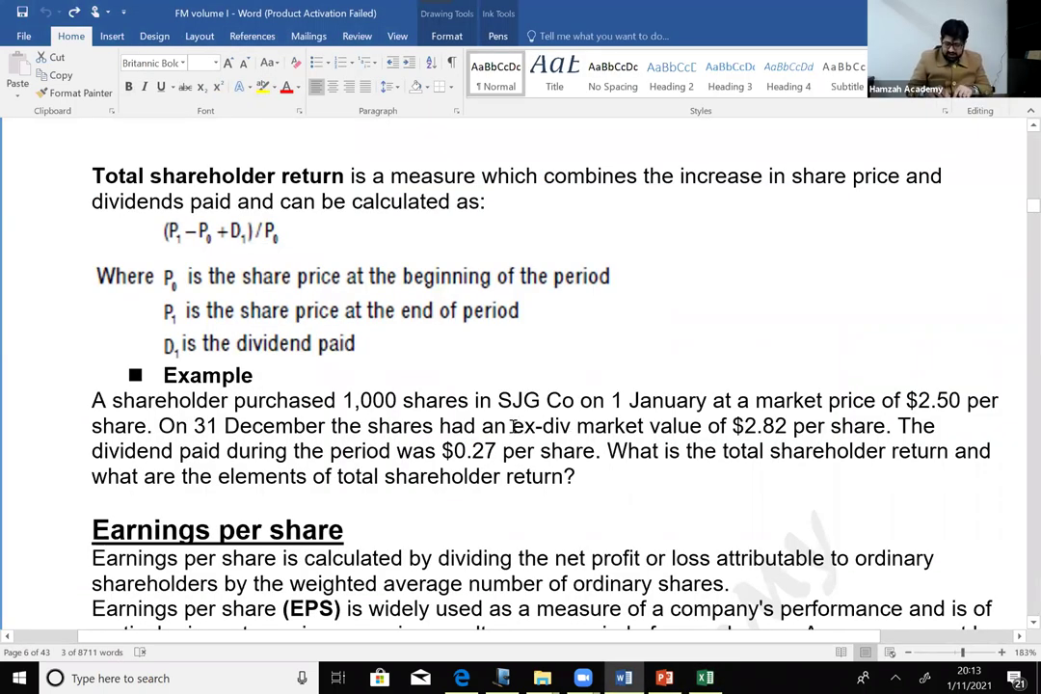
left_click_drag(786, 431, 651, 425)
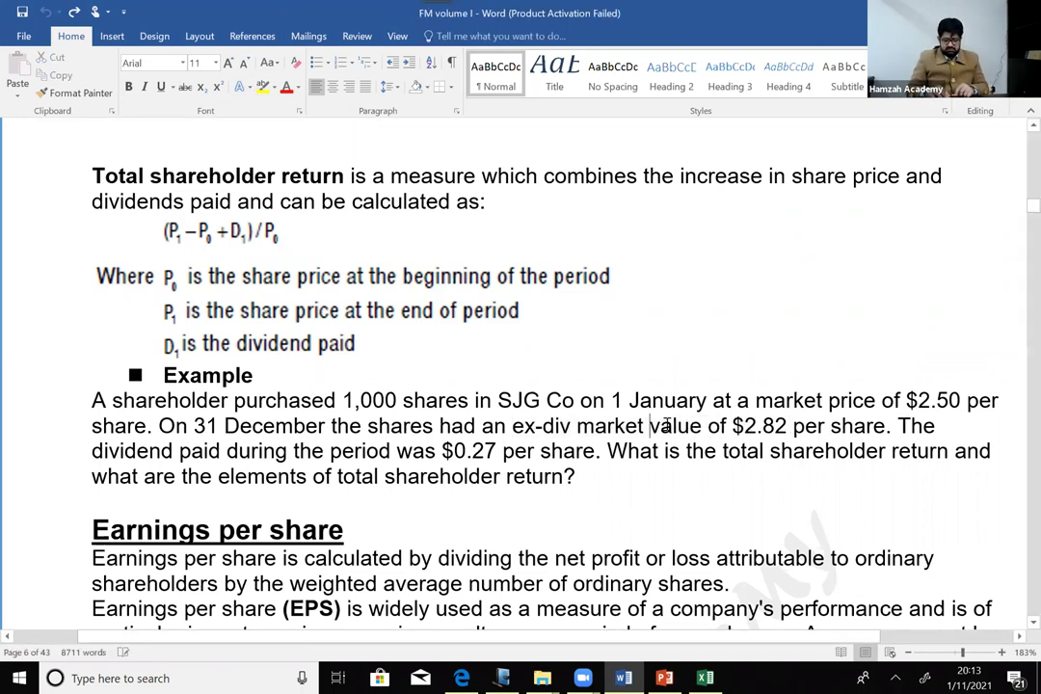
left_click_drag(513, 425, 705, 427)
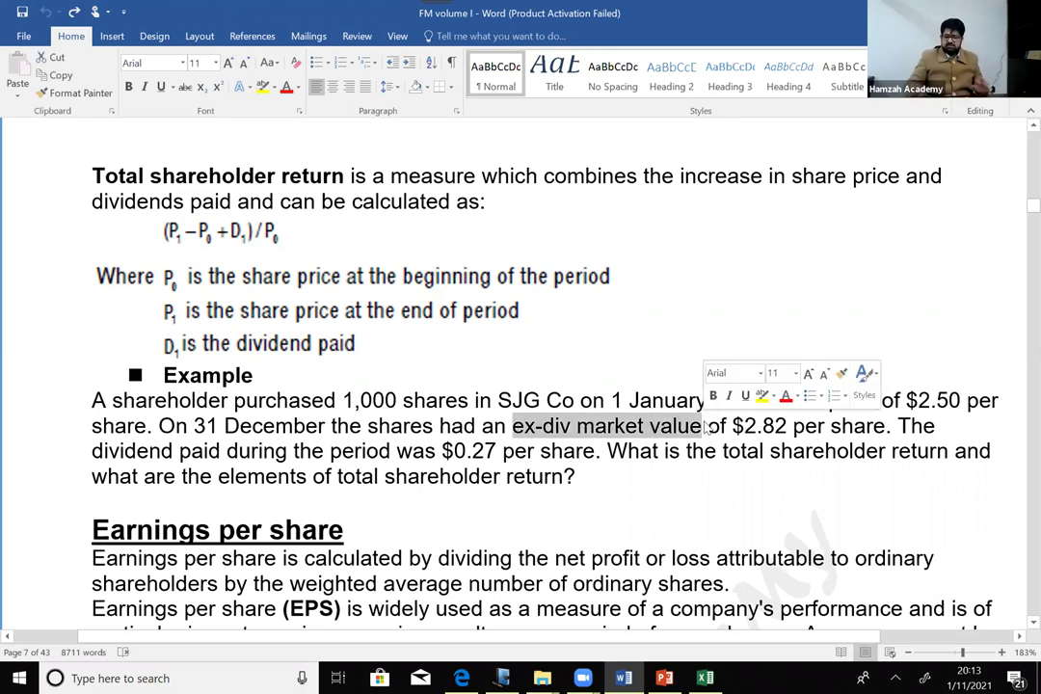